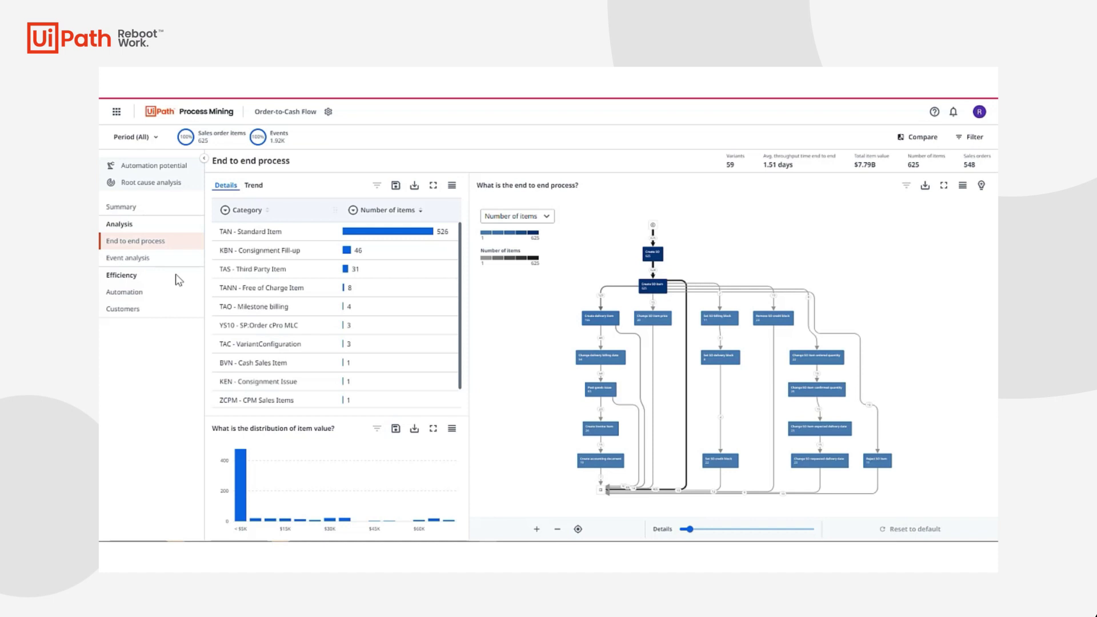
Set the reporting period Type to Week and Range to Week 39 2020
{"action": "left_click", "coordinate": [144, 138]}
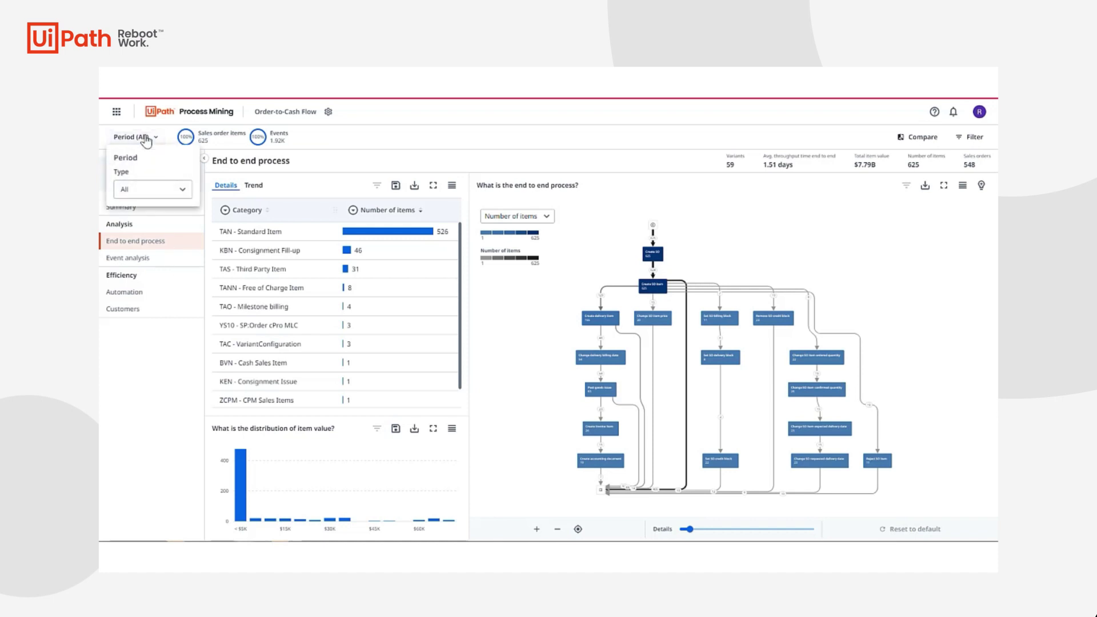
{"action": "left_click", "coordinate": [150, 189]}
{"action": "left_click", "coordinate": [147, 294]}
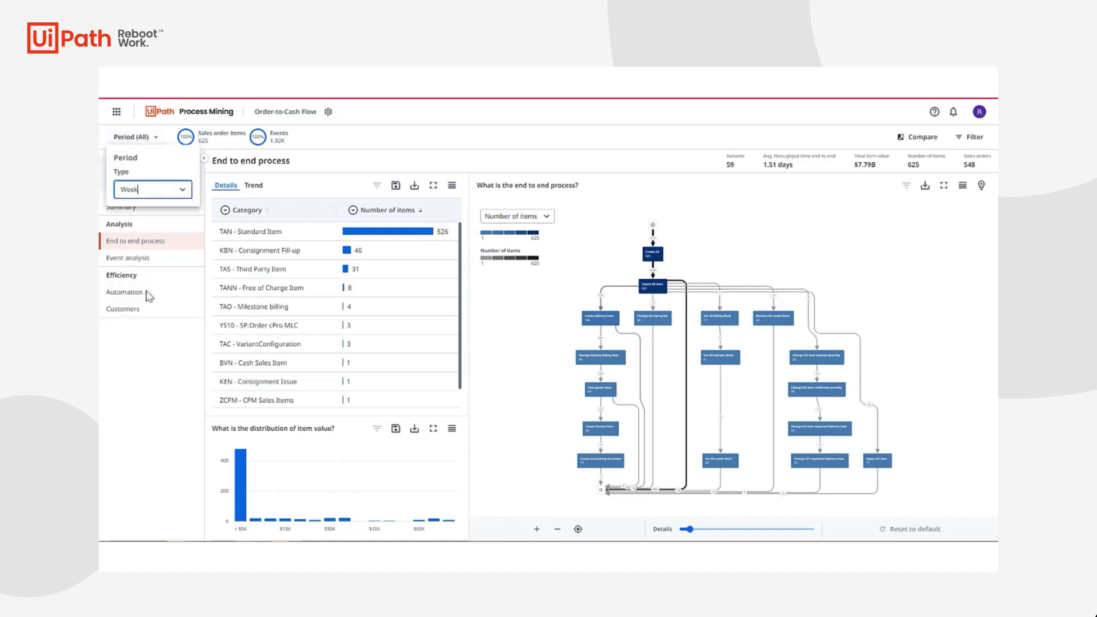
{"action": "left_click", "coordinate": [160, 229]}
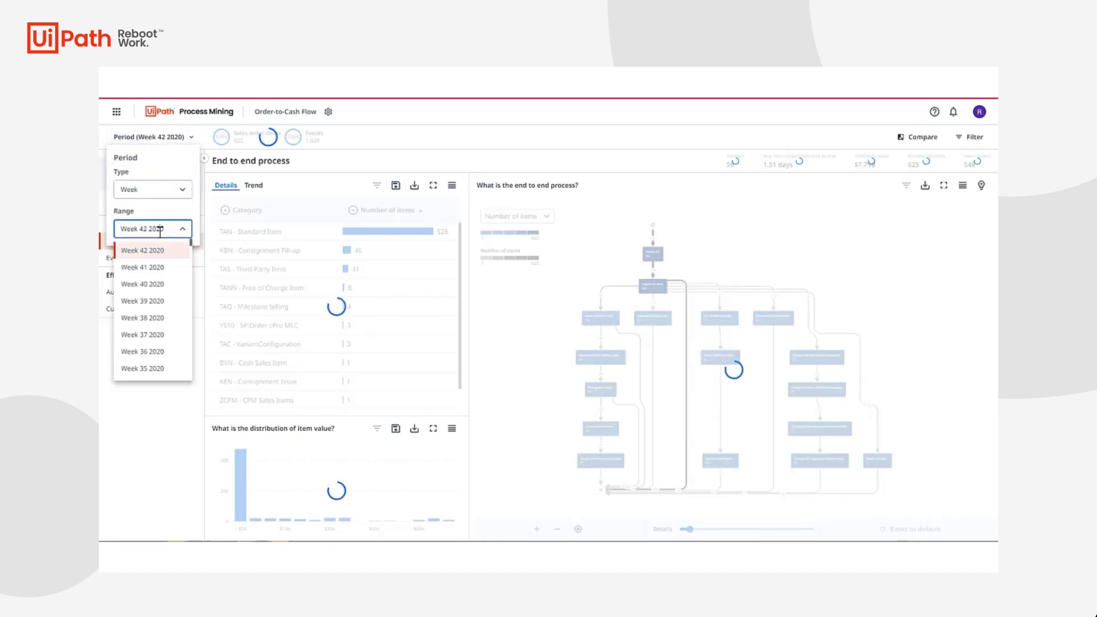
{"action": "left_click", "coordinate": [158, 301]}
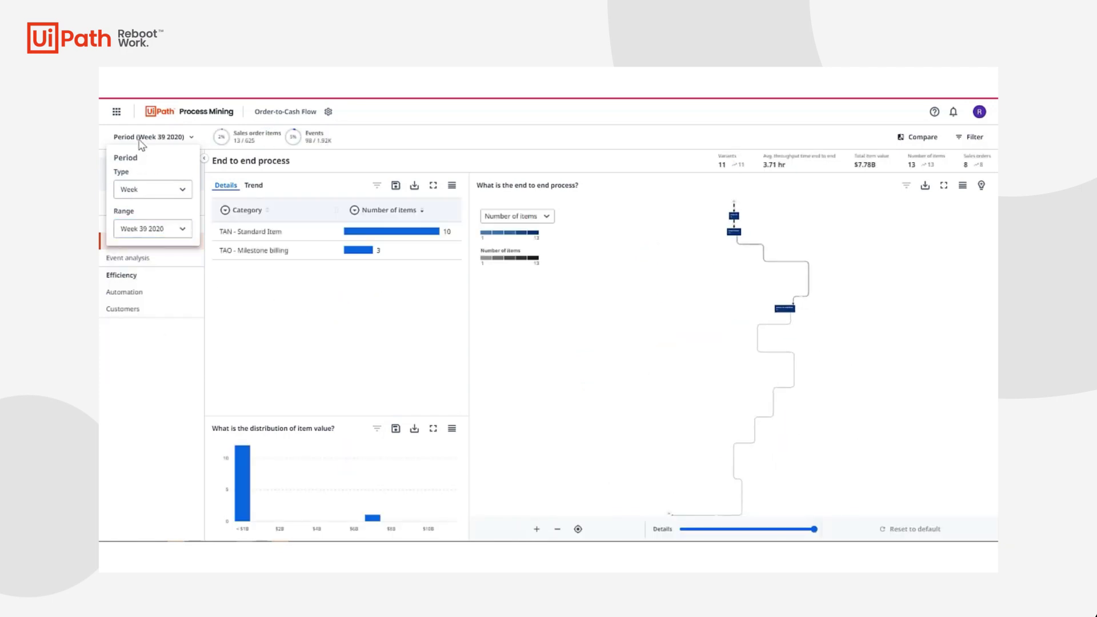
{"action": "left_click", "coordinate": [424, 260]}
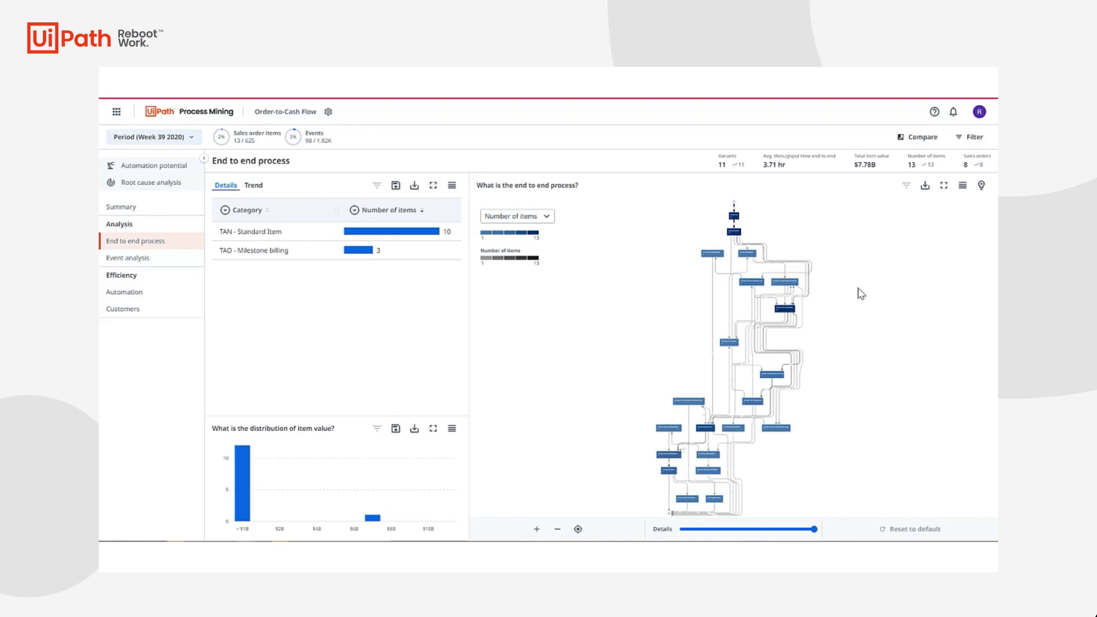
Zoom and pan the process graph so the Create SO activity sits top-left
{"action": "scroll", "coordinate": [808, 233], "scroll_direction": "up", "scroll_amount": 5}
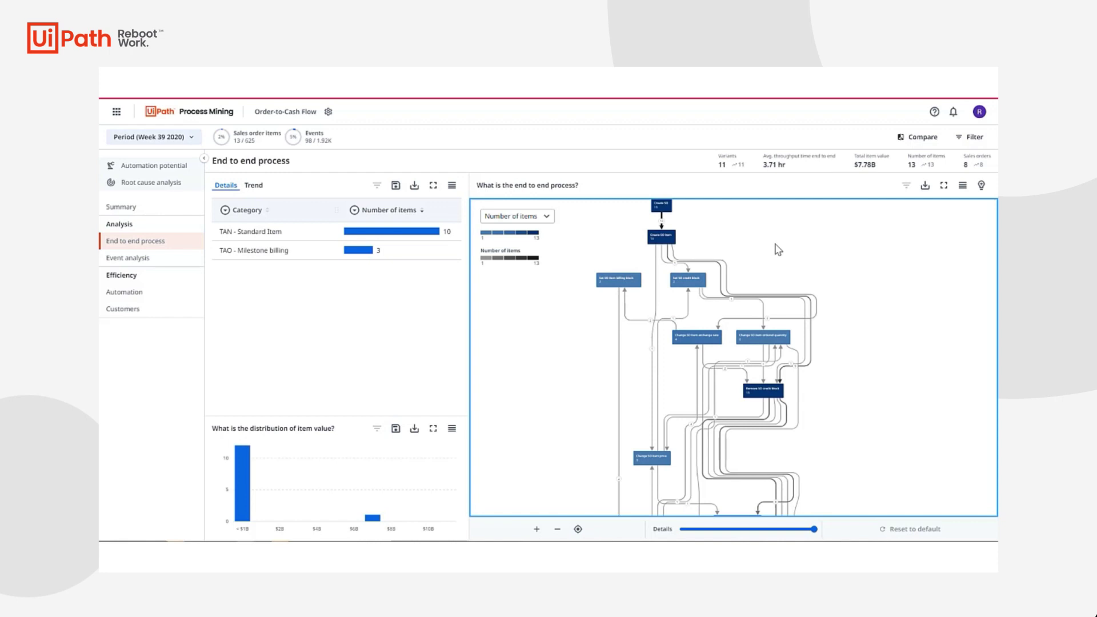
{"action": "scroll", "coordinate": [926, 406], "scroll_direction": "down", "scroll_amount": 6}
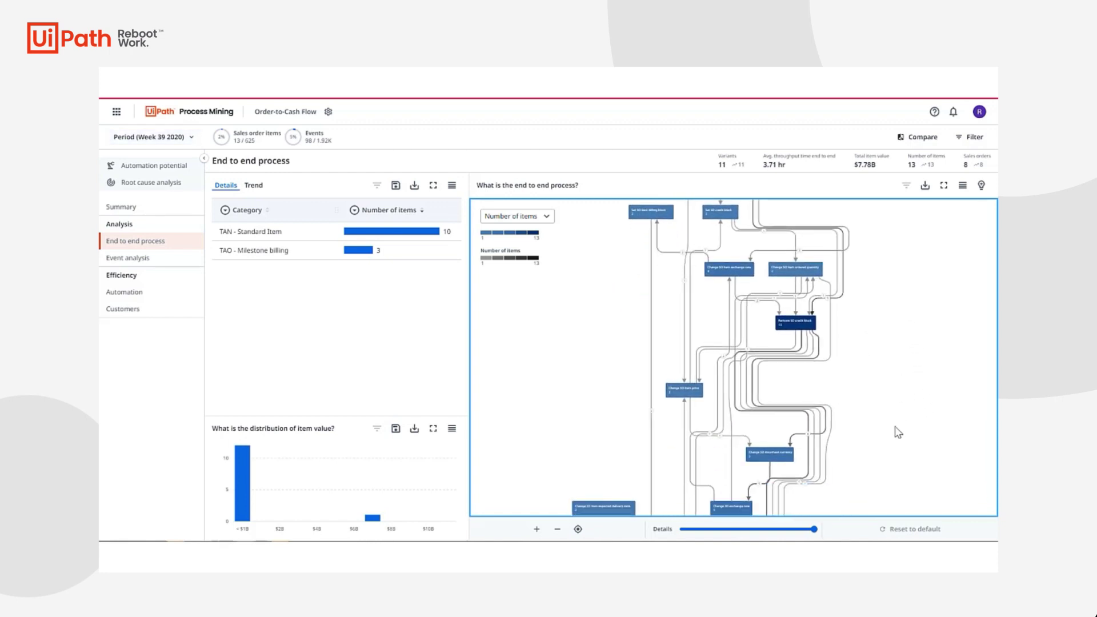
{"action": "scroll", "coordinate": [903, 357], "scroll_direction": "down", "scroll_amount": 6}
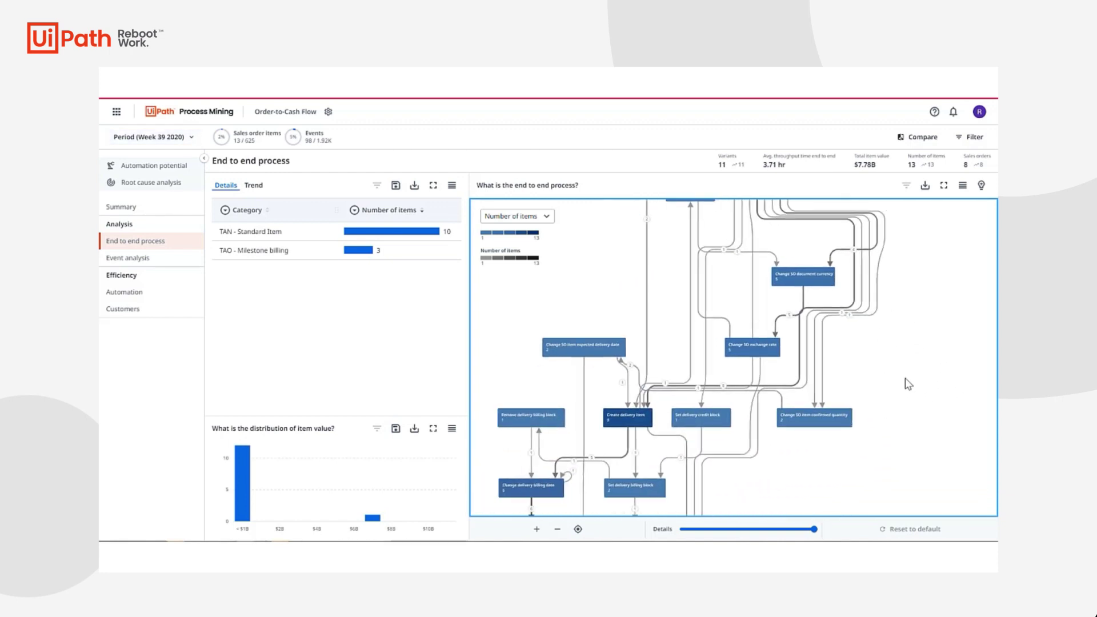
{"action": "scroll", "coordinate": [948, 351], "scroll_direction": "up", "scroll_amount": 6}
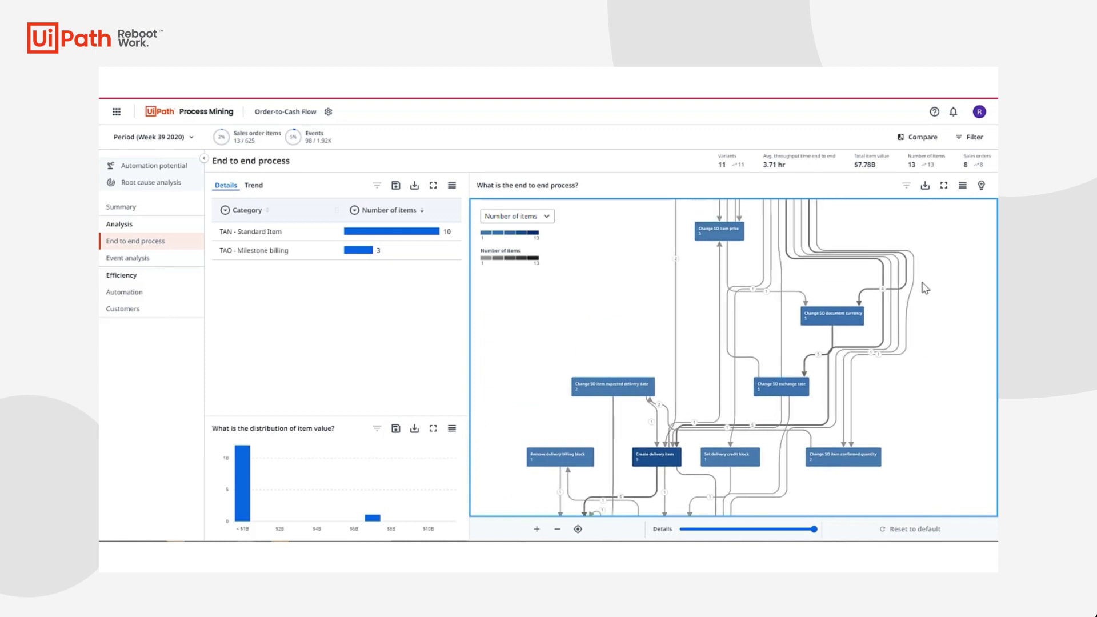
{"action": "scroll", "coordinate": [853, 372], "scroll_direction": "down", "scroll_amount": 5}
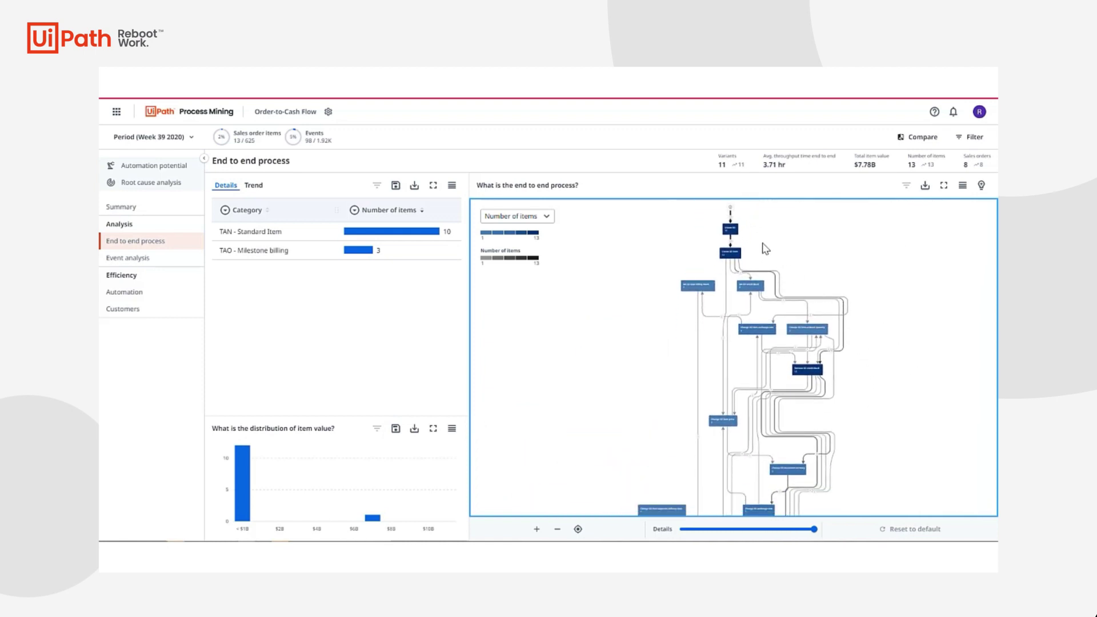
{"action": "scroll", "coordinate": [749, 248], "scroll_direction": "up", "scroll_amount": 5}
{"action": "left_click_drag", "start_coordinate": [751, 279], "coordinate": [779, 284]}
{"action": "left_click_drag", "start_coordinate": [885, 328], "coordinate": [782, 275]}
{"action": "scroll", "coordinate": [791, 272], "scroll_direction": "down", "scroll_amount": 5}
{"action": "scroll", "coordinate": [799, 296], "scroll_direction": "down", "scroll_amount": 5}
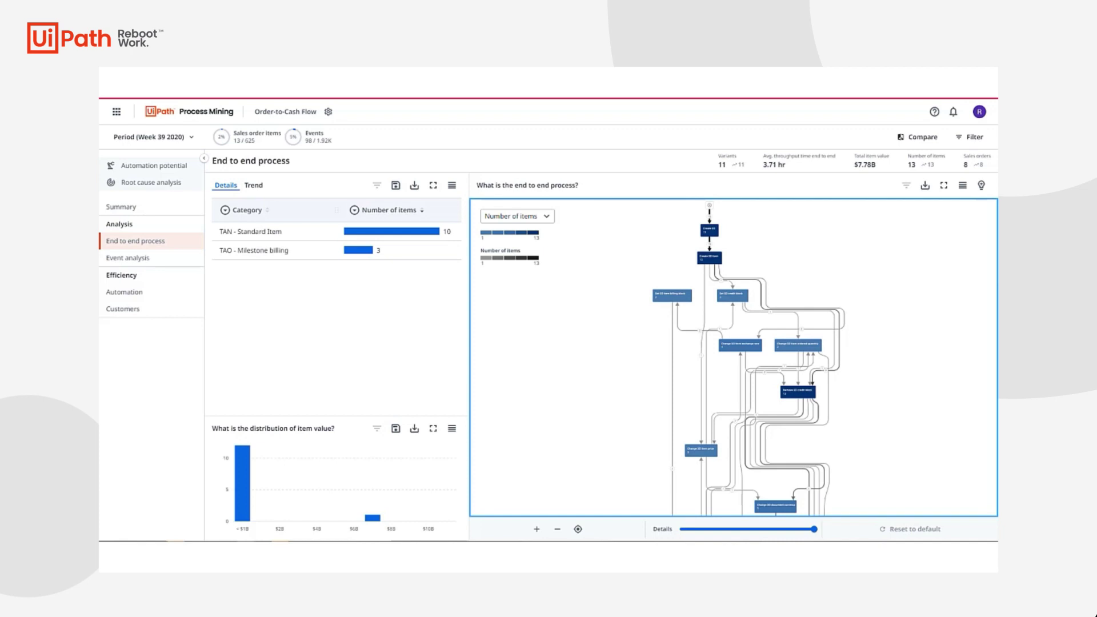
Switch the graph metric to Avg. item value and inspect the Set delivery credit block activity
{"action": "left_click", "coordinate": [537, 217]}
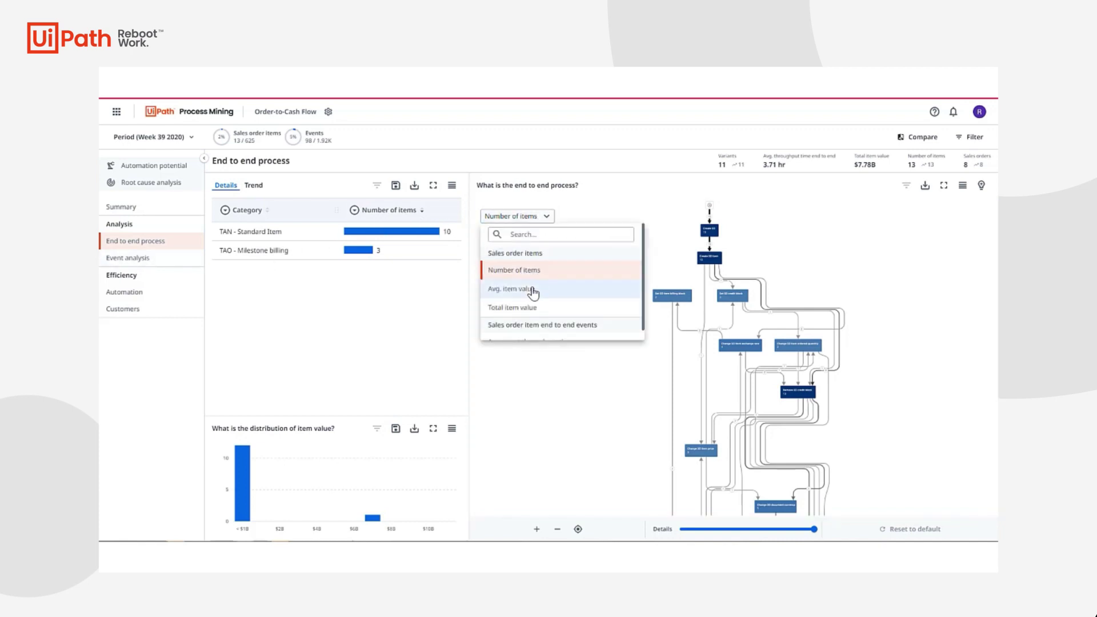
{"action": "left_click", "coordinate": [532, 289]}
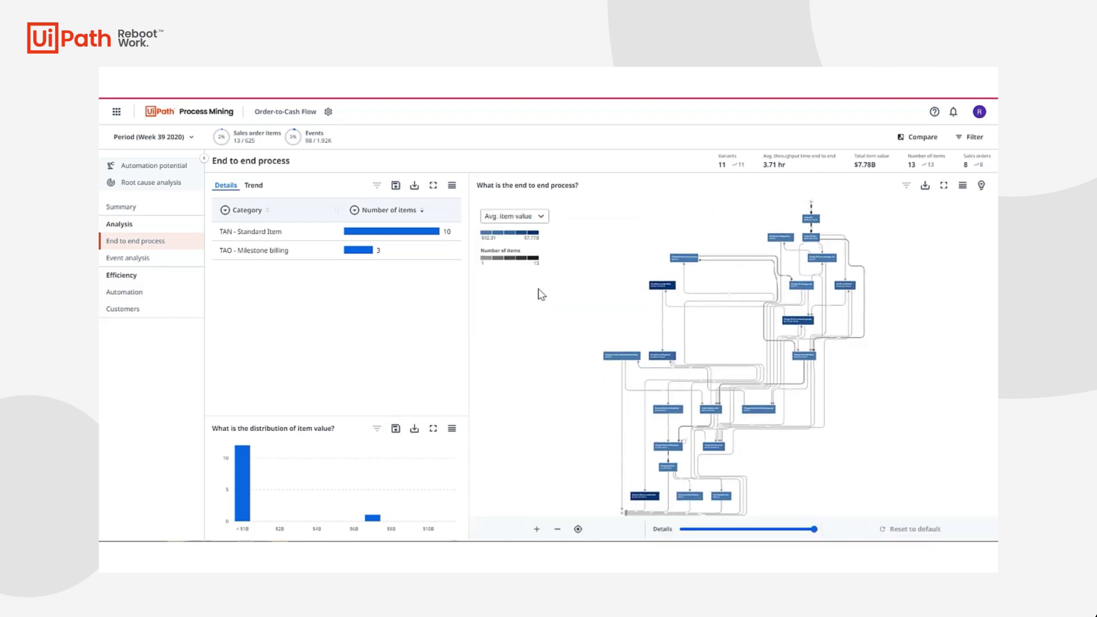
{"action": "left_click", "coordinate": [661, 289]}
{"action": "scroll", "coordinate": [696, 306], "scroll_direction": "up", "scroll_amount": 5}
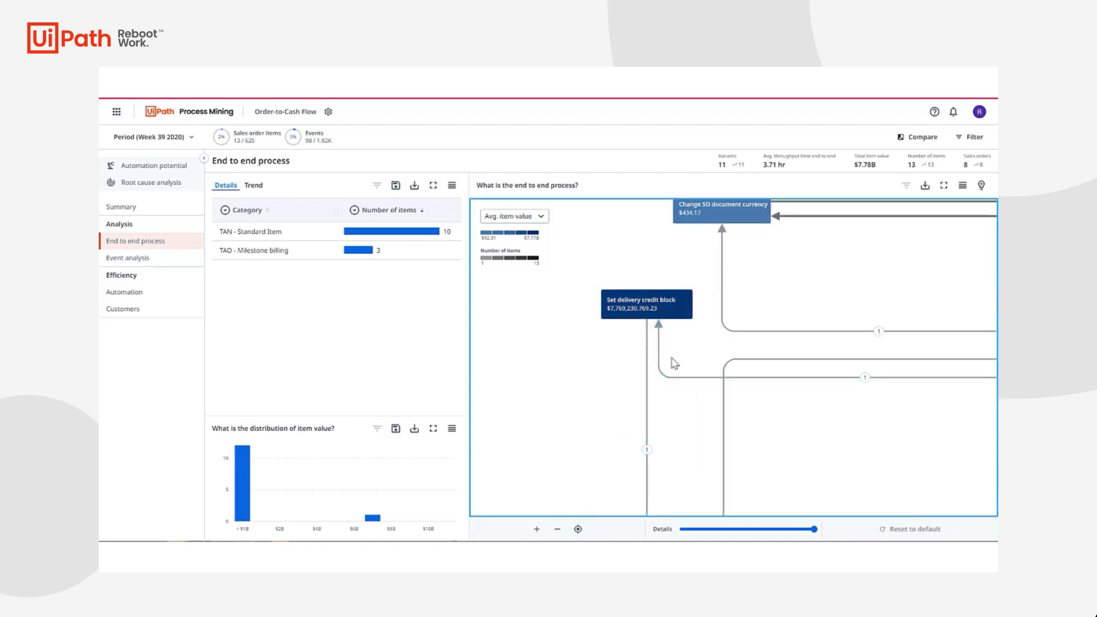
{"action": "scroll", "coordinate": [551, 233], "scroll_direction": "down", "scroll_amount": 3}
{"action": "scroll", "coordinate": [775, 314], "scroll_direction": "up", "scroll_amount": 2}
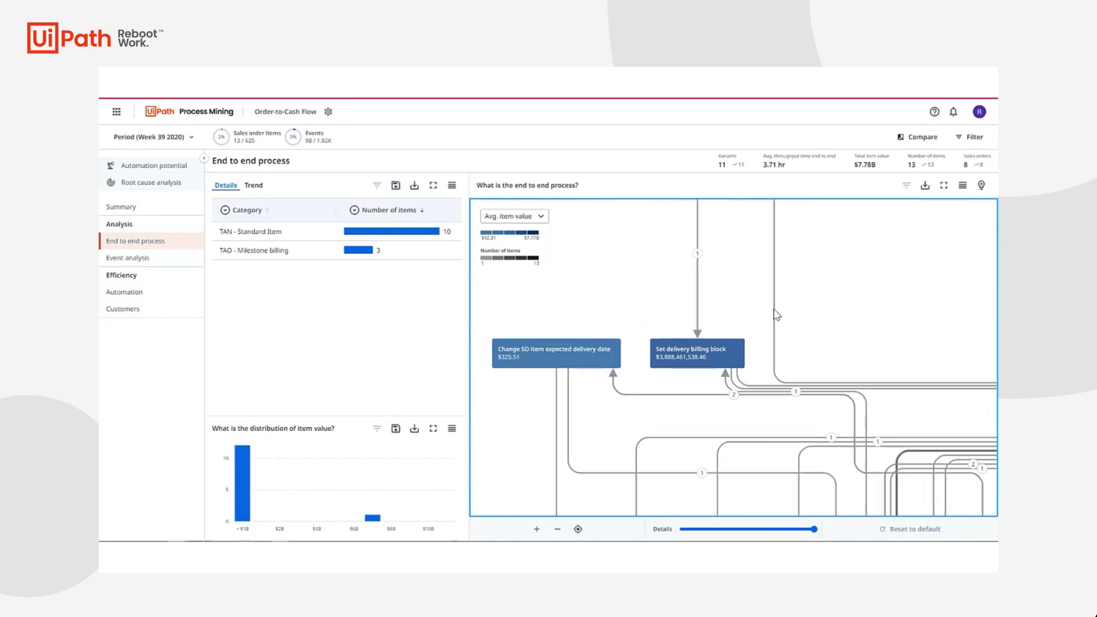
{"action": "scroll", "coordinate": [662, 314], "scroll_direction": "down", "scroll_amount": 2}
{"action": "scroll", "coordinate": [780, 295], "scroll_direction": "down", "scroll_amount": 1}
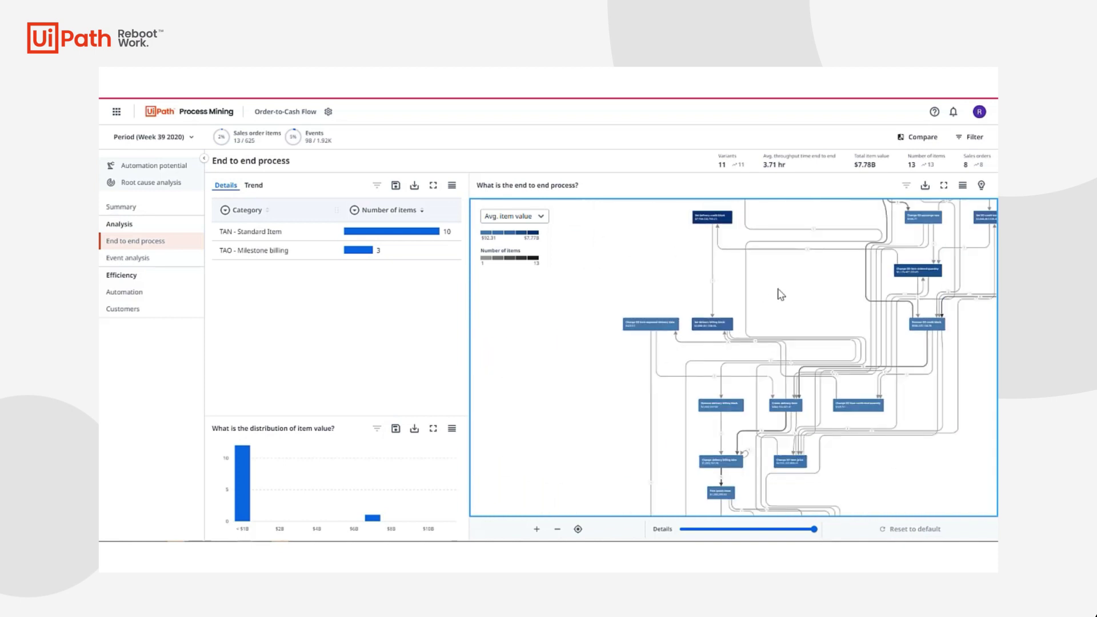
{"action": "scroll", "coordinate": [782, 295], "scroll_direction": "down", "scroll_amount": 2}
{"action": "scroll", "coordinate": [856, 269], "scroll_direction": "up", "scroll_amount": 1}
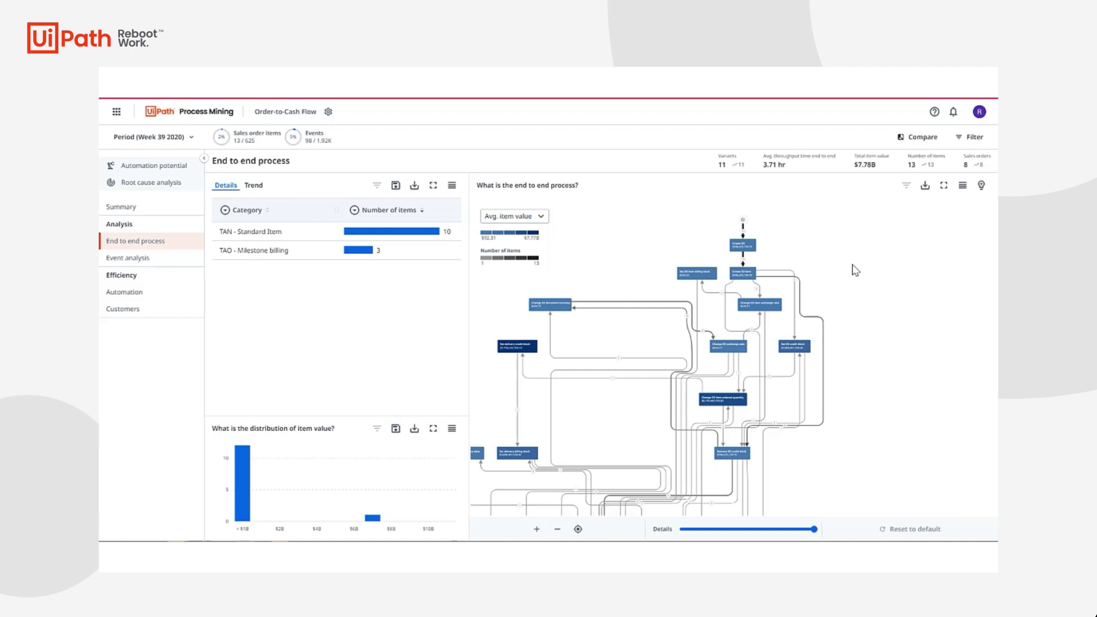
{"action": "left_click_drag", "start_coordinate": [851, 269], "coordinate": [873, 260]}
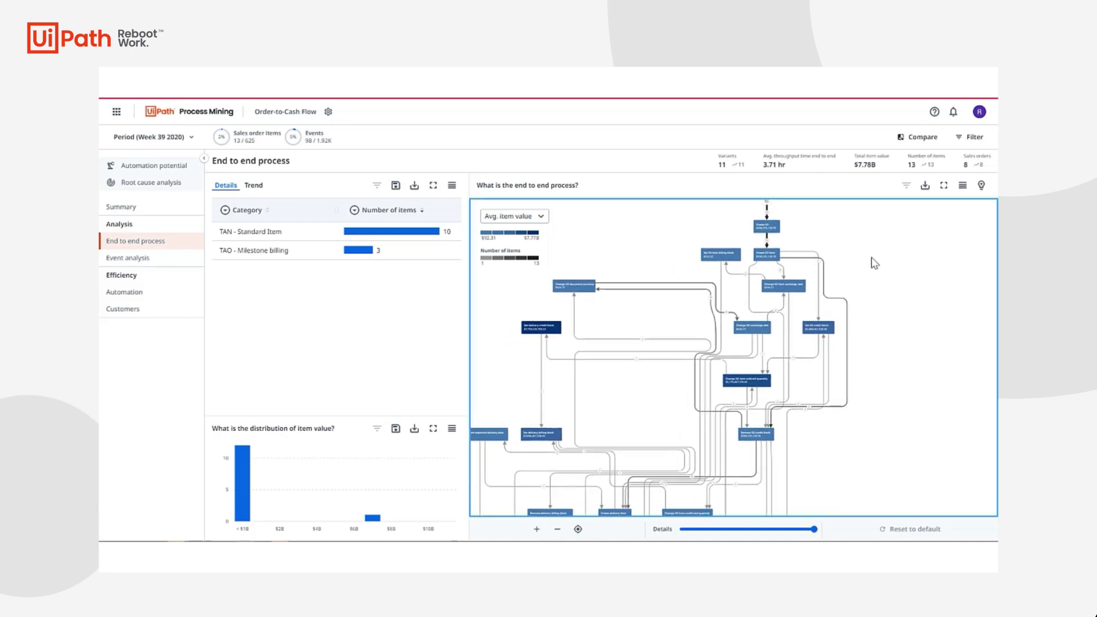
Add a Late delivery filter set to Yes
{"action": "left_click", "coordinate": [970, 140]}
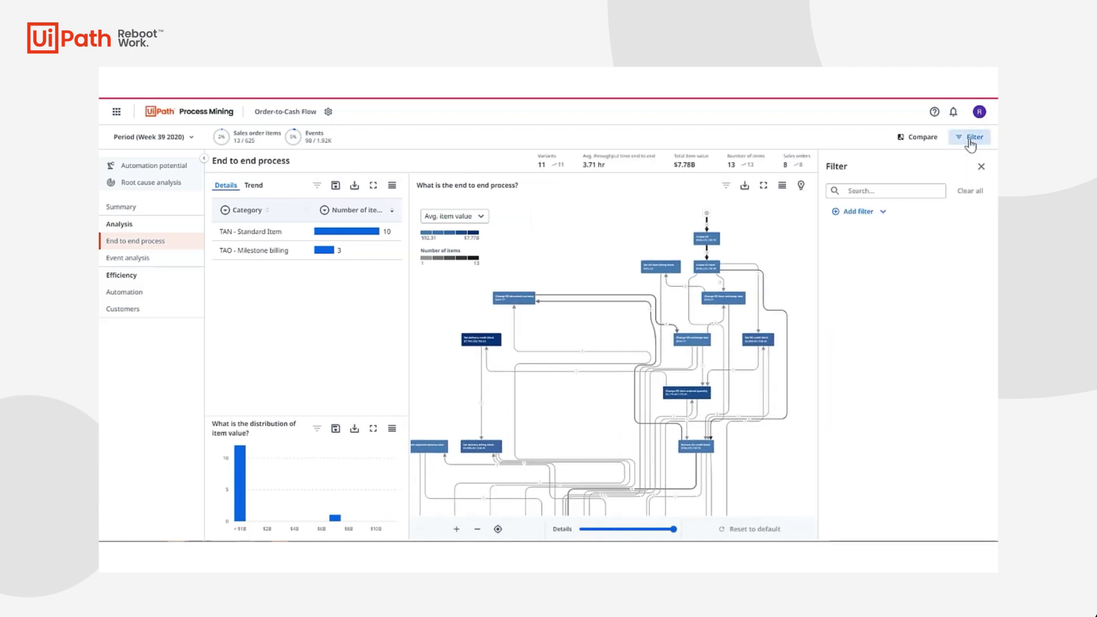
{"action": "left_click", "coordinate": [881, 214]}
{"action": "left_click", "coordinate": [902, 228]}
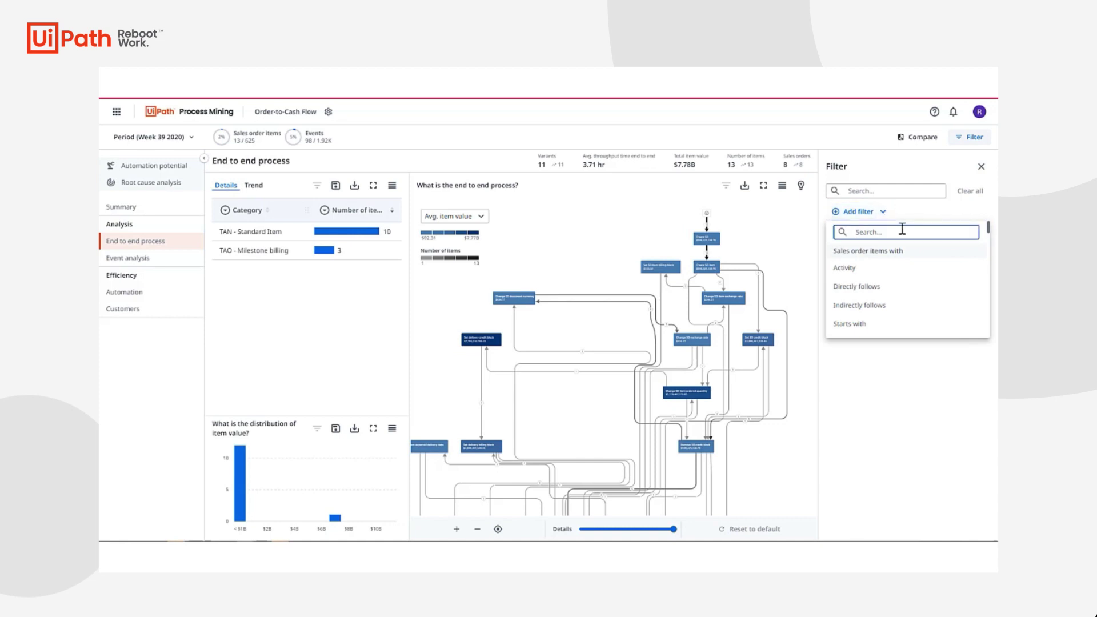
{"action": "type", "text": "late"}
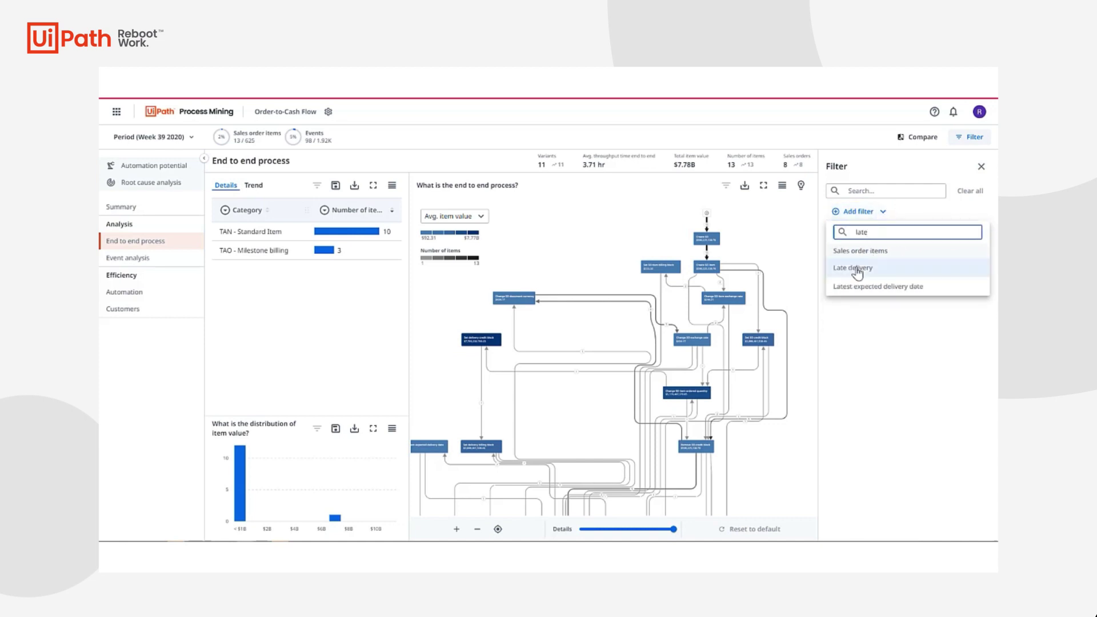
{"action": "left_click", "coordinate": [853, 268]}
{"action": "left_click", "coordinate": [828, 309]}
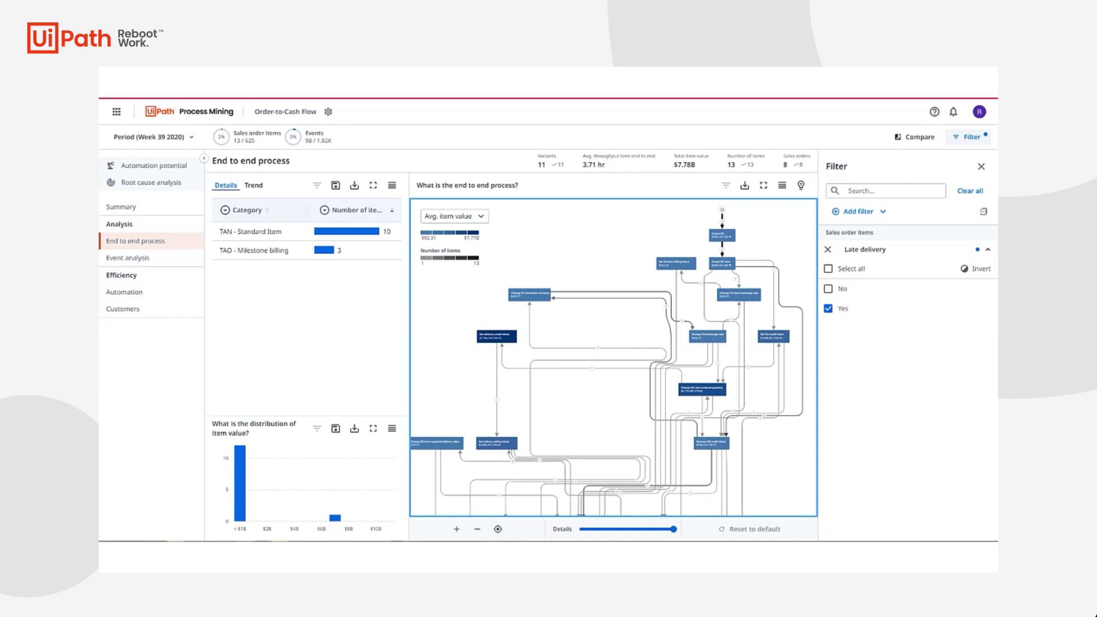
Reset the reporting period Type to All
{"action": "left_click", "coordinate": [159, 138]}
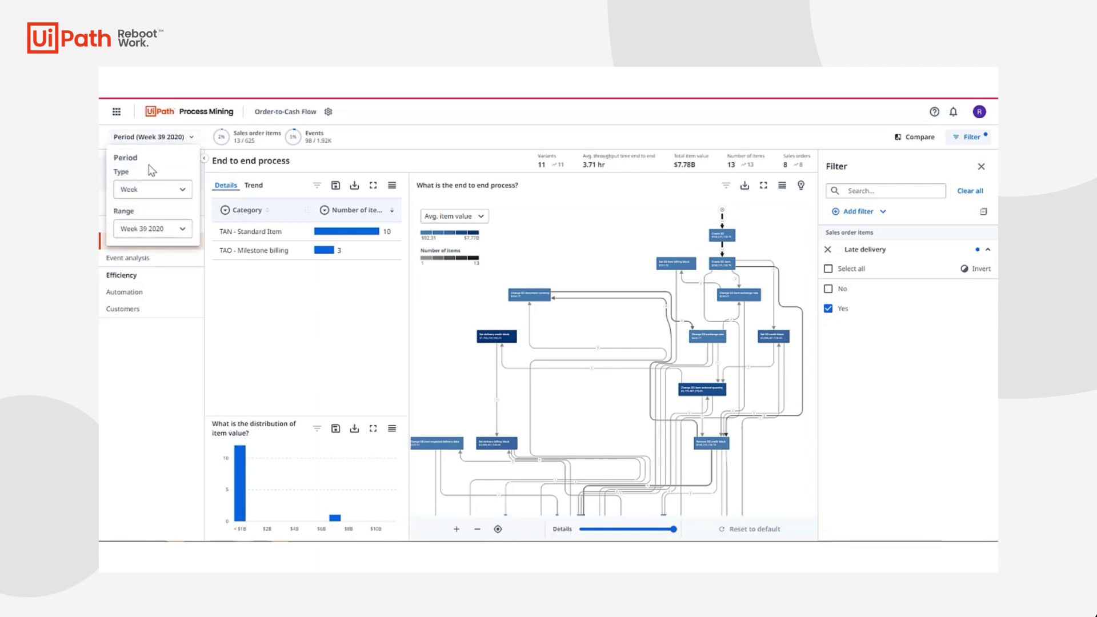
{"action": "left_click", "coordinate": [150, 189]}
{"action": "left_click", "coordinate": [130, 213]}
{"action": "left_click", "coordinate": [246, 380]}
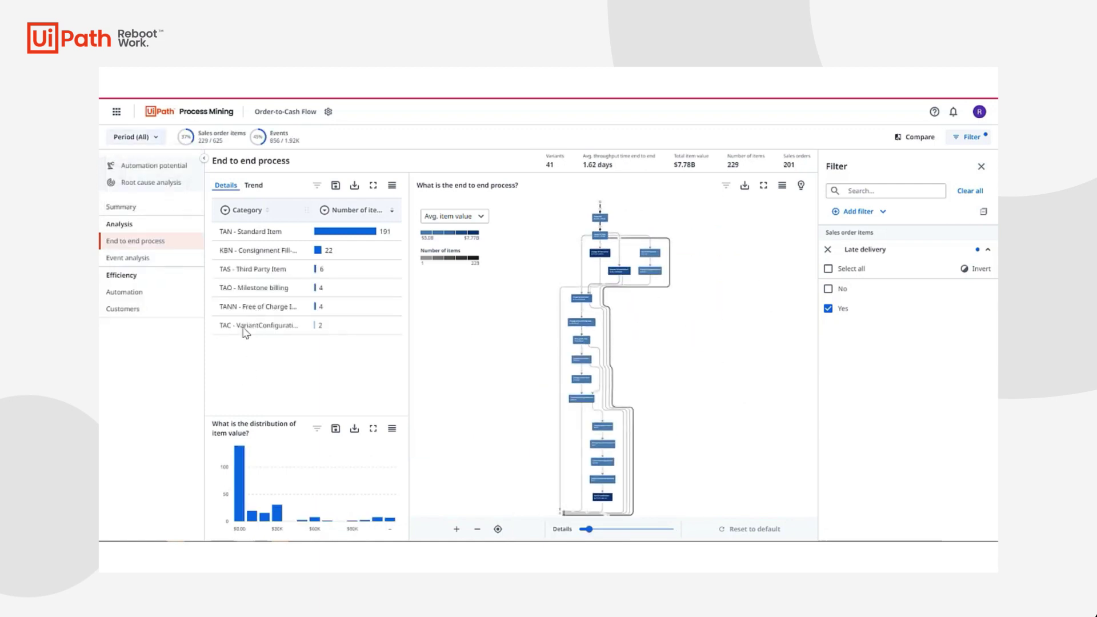
In Root cause analysis, add Material group as a breakdown level
{"action": "left_click", "coordinate": [152, 182]}
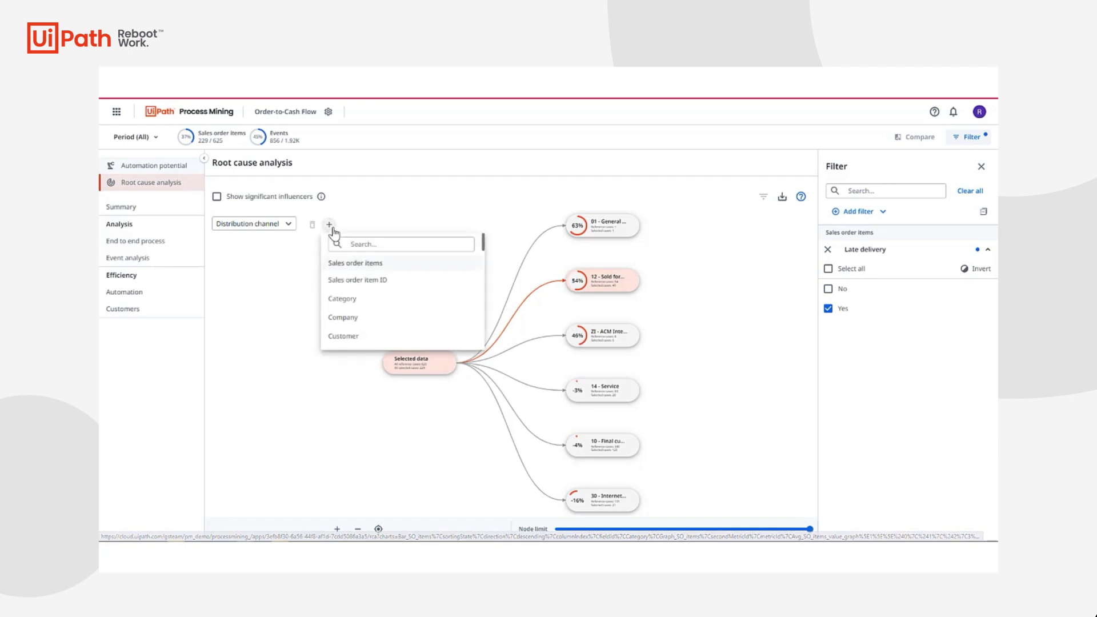
{"action": "type", "text": "mat"}
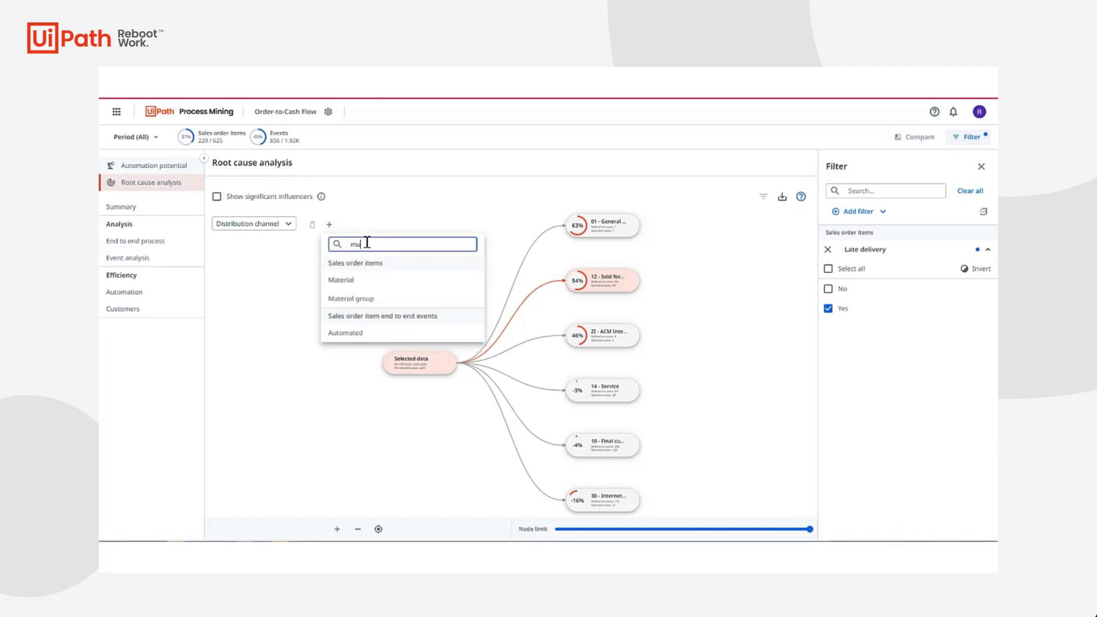
{"action": "left_click", "coordinate": [369, 297]}
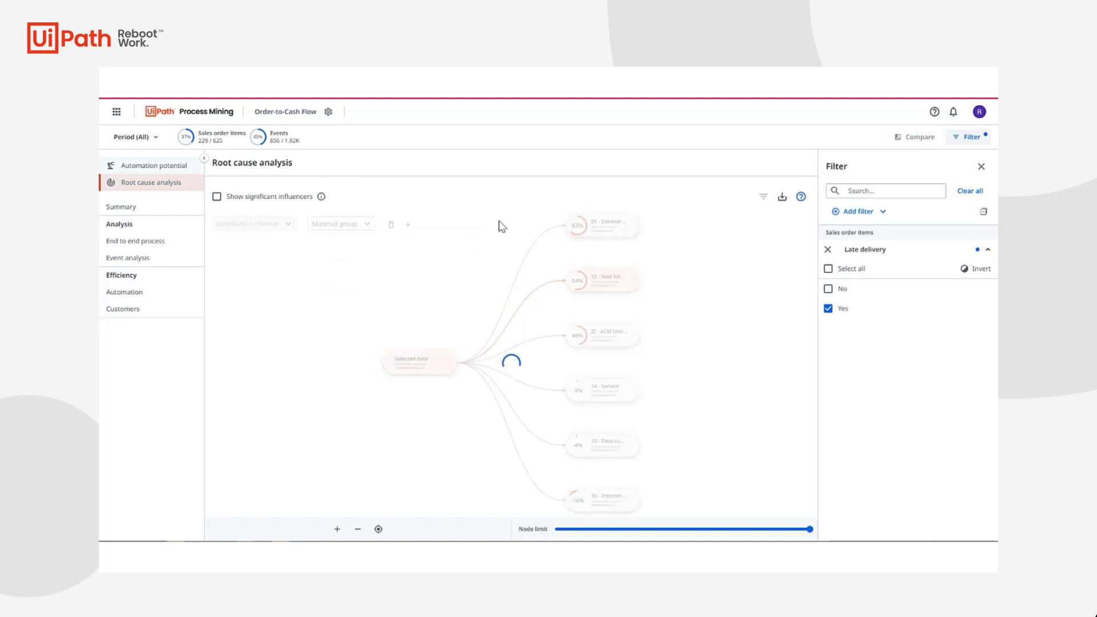
Filter the analysis to the 12 - Sold for resale material group and recenter the tree
{"action": "scroll", "coordinate": [661, 461], "scroll_direction": "up", "scroll_amount": 5}
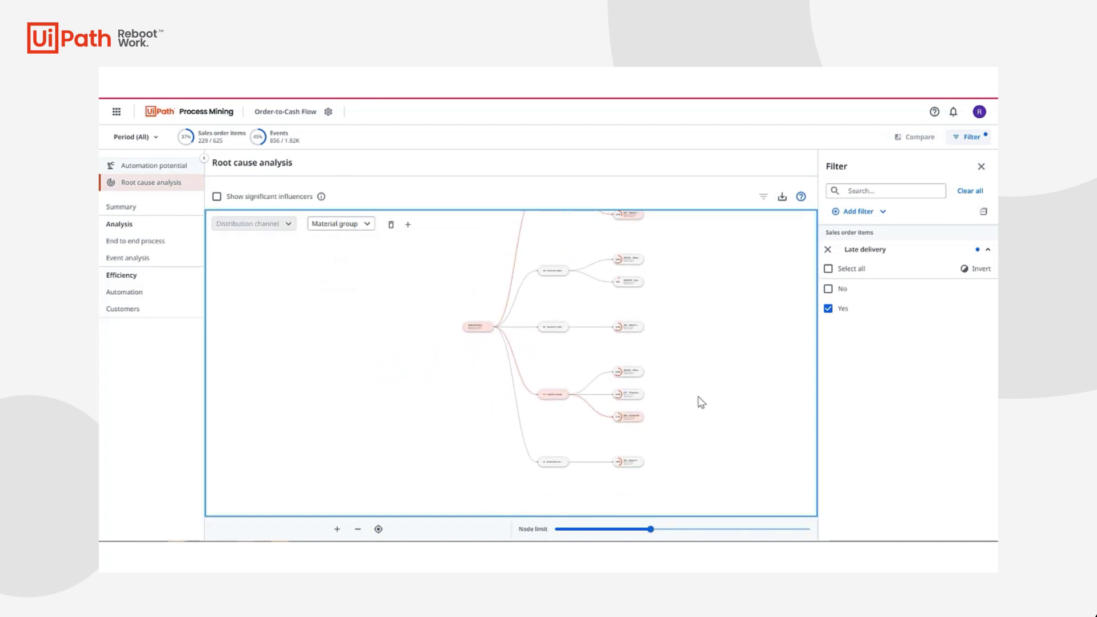
{"action": "scroll", "coordinate": [531, 338], "scroll_direction": "up", "scroll_amount": 2}
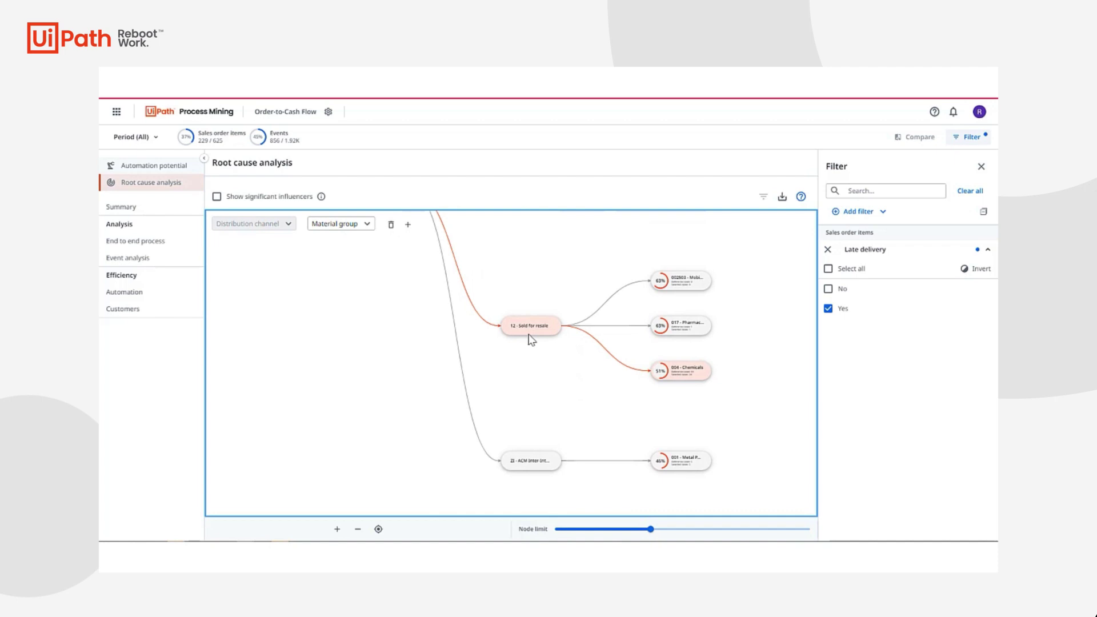
{"action": "scroll", "coordinate": [534, 362], "scroll_direction": "up", "scroll_amount": 2}
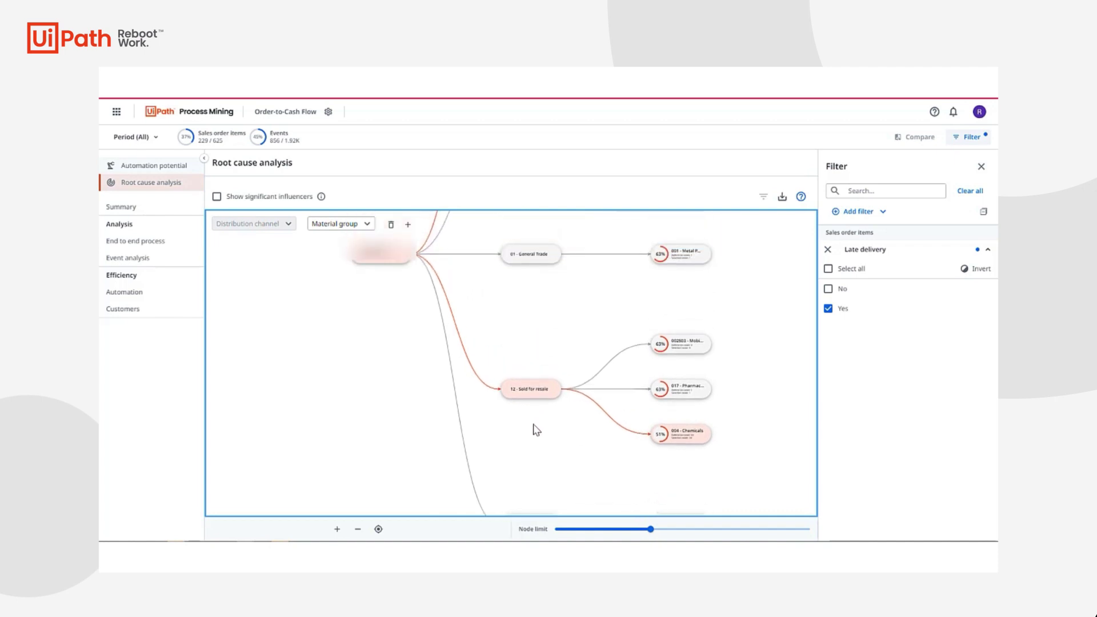
{"action": "right_click", "coordinate": [529, 391]}
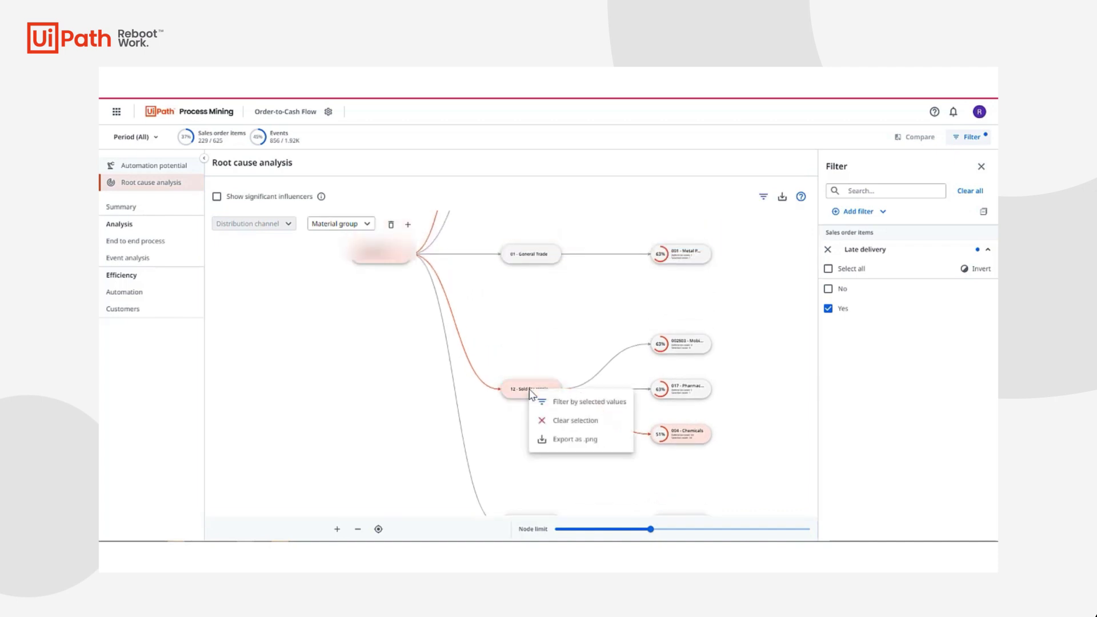
{"action": "left_click", "coordinate": [567, 402]}
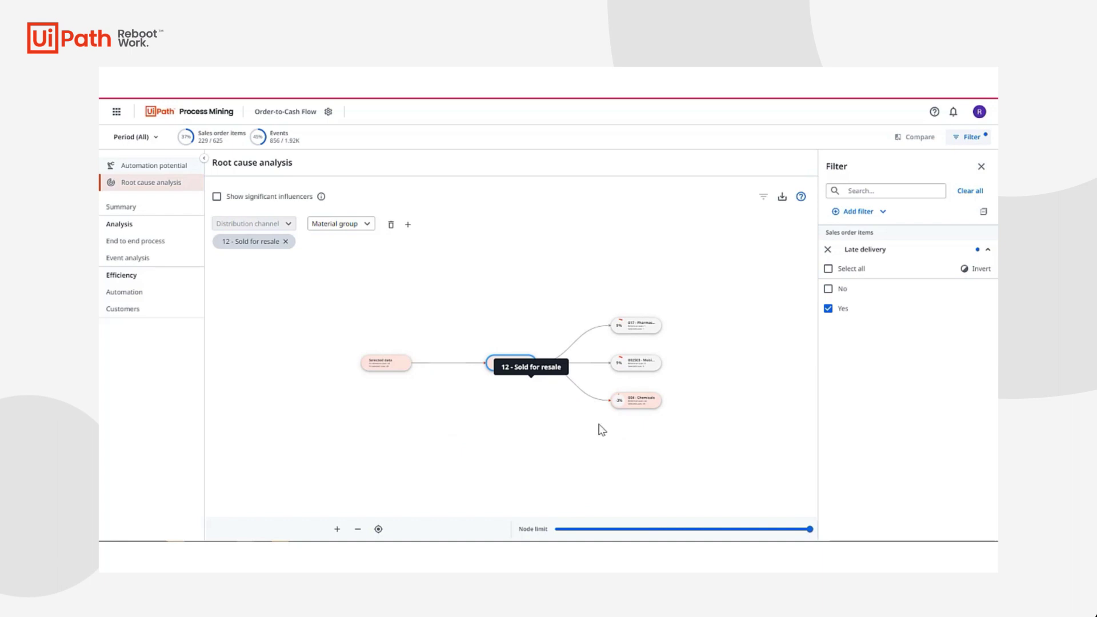
{"action": "left_click", "coordinate": [698, 426]}
{"action": "scroll", "coordinate": [697, 390], "scroll_direction": "up", "scroll_amount": 3}
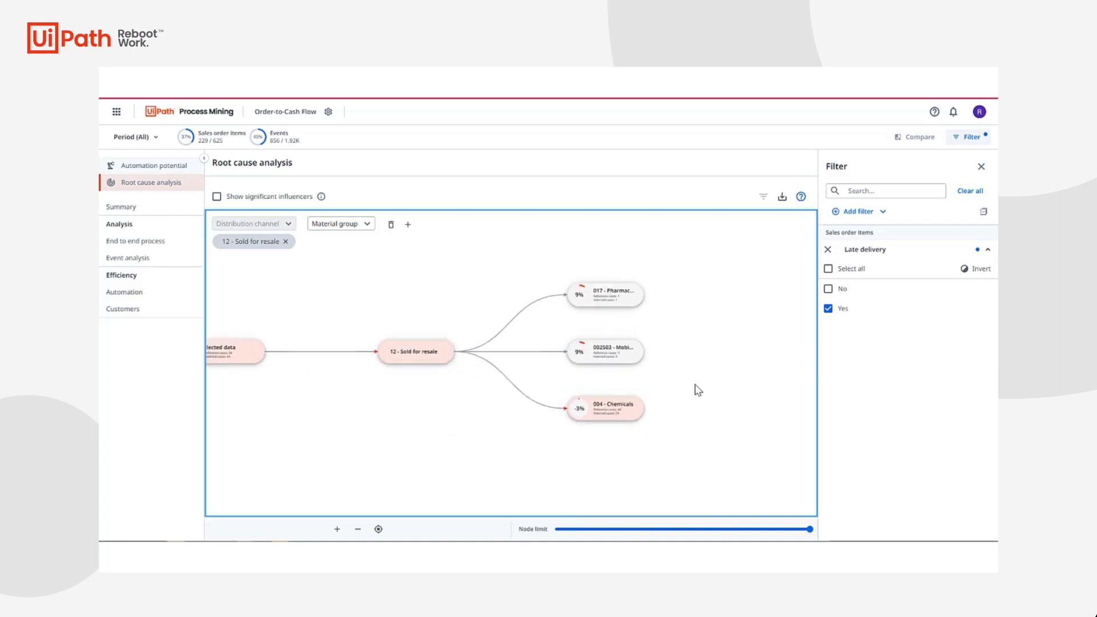
{"action": "left_click_drag", "start_coordinate": [694, 388], "coordinate": [789, 382]}
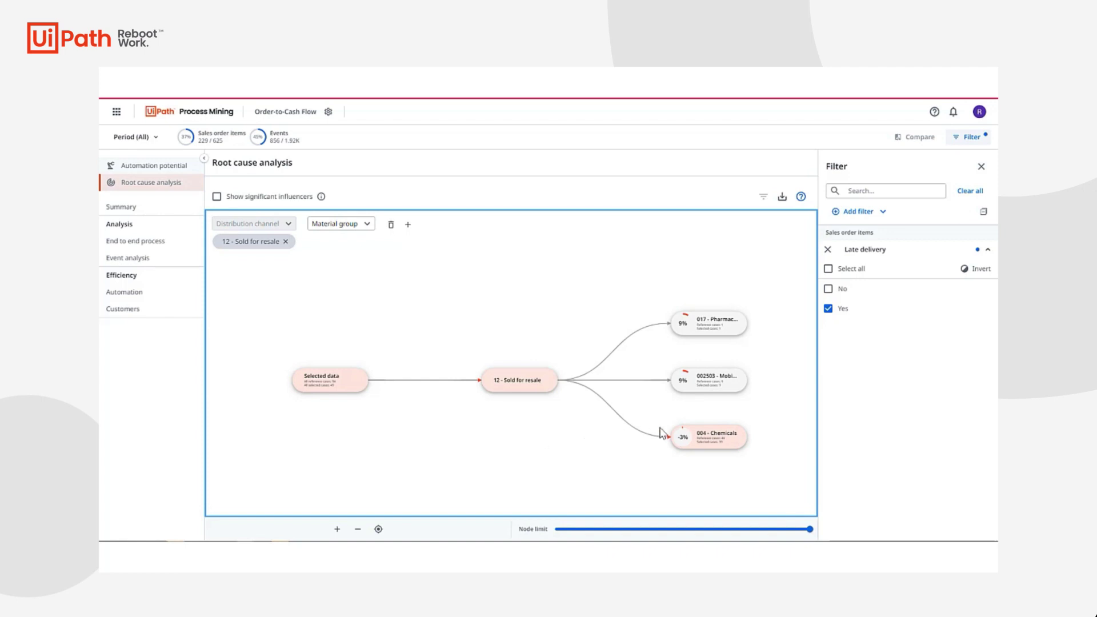
{"action": "left_click_drag", "start_coordinate": [766, 409], "coordinate": [677, 419]}
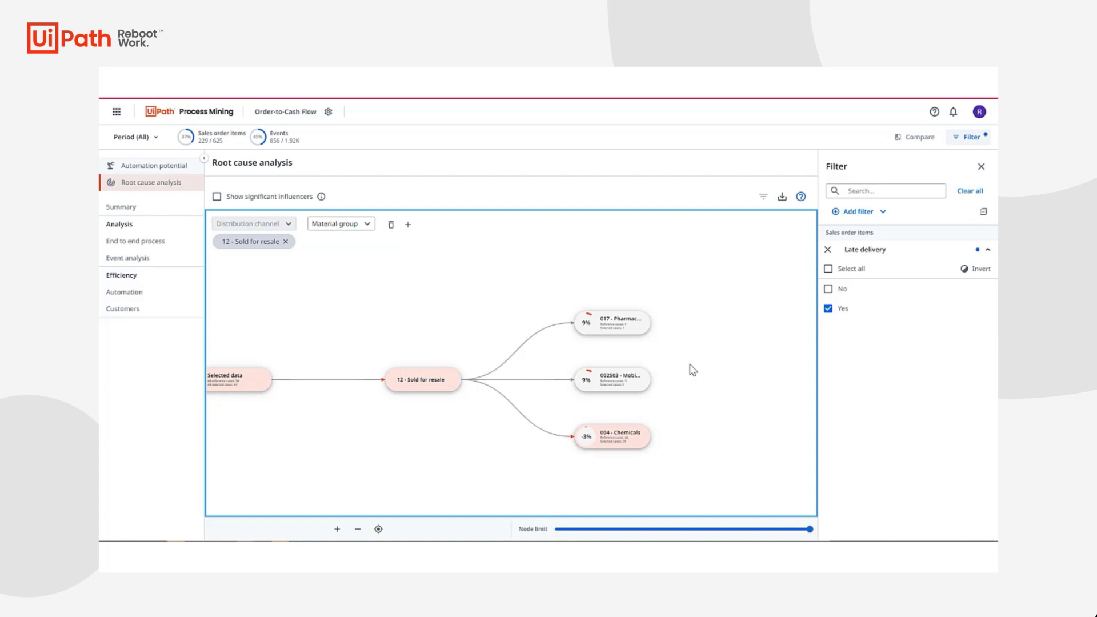
{"action": "mouse_move", "coordinate": [645, 387]}
Add Material as the next breakdown level under 12 - Sold for resale
{"action": "left_click", "coordinate": [408, 225]}
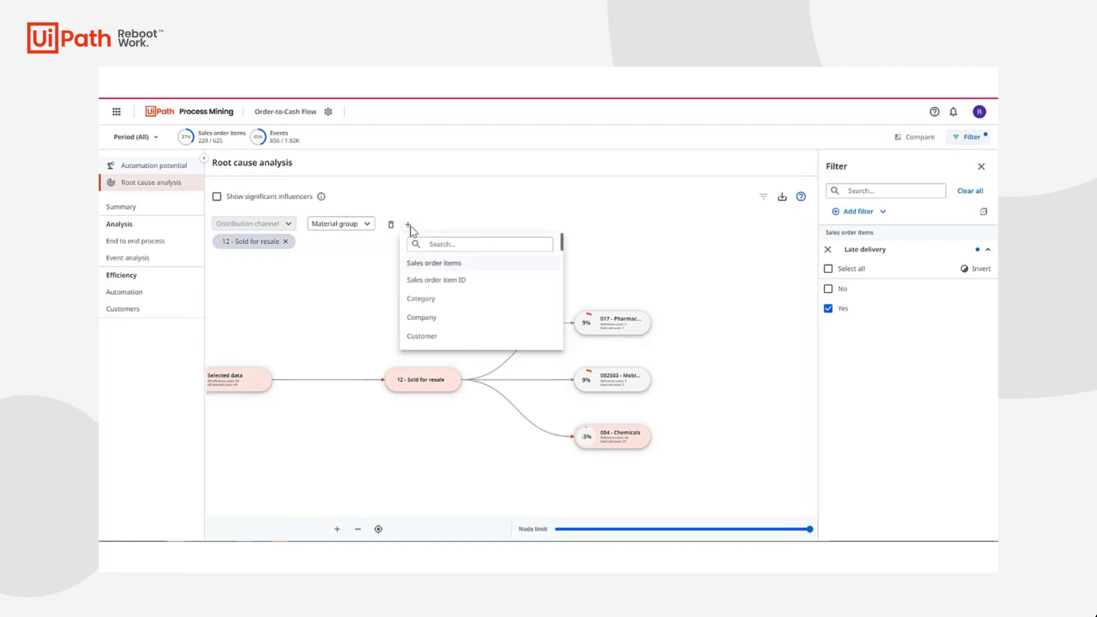
{"action": "left_click", "coordinate": [438, 244]}
{"action": "type", "text": "mat"}
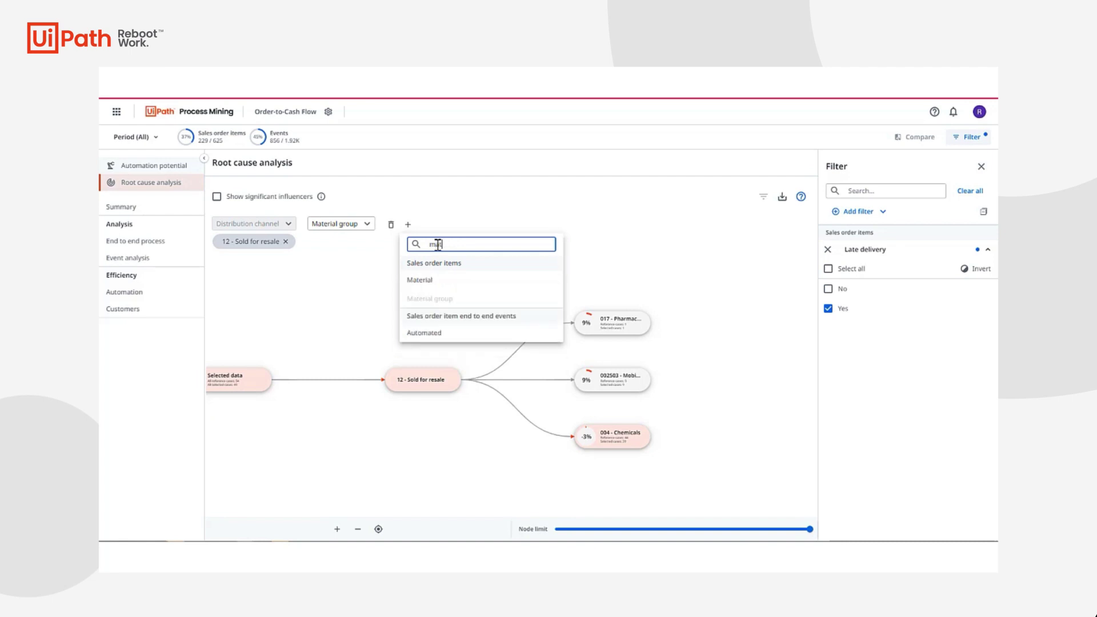
{"action": "left_click", "coordinate": [441, 281]}
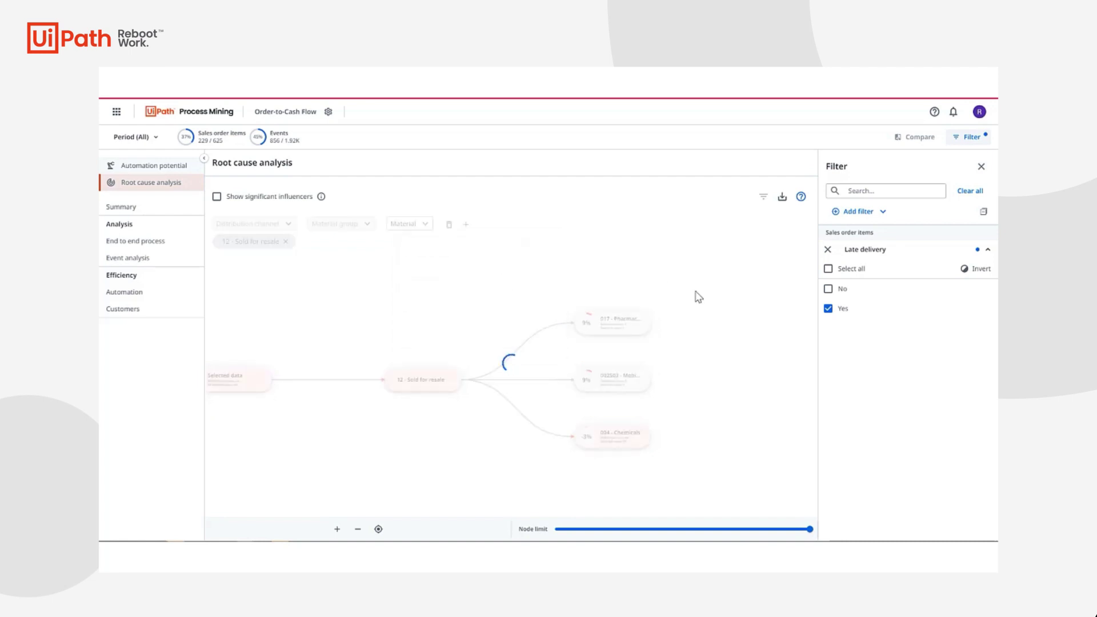
{"action": "left_click", "coordinate": [702, 349]}
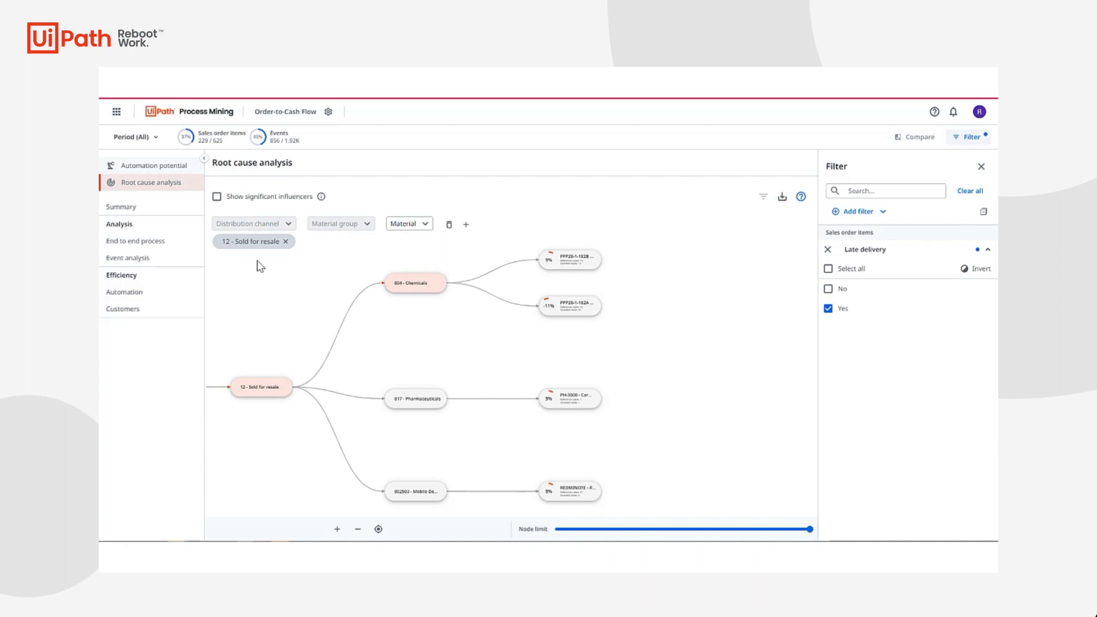
Compare scenarios on the End to end process page by Distribution channel
{"action": "left_click", "coordinate": [163, 246]}
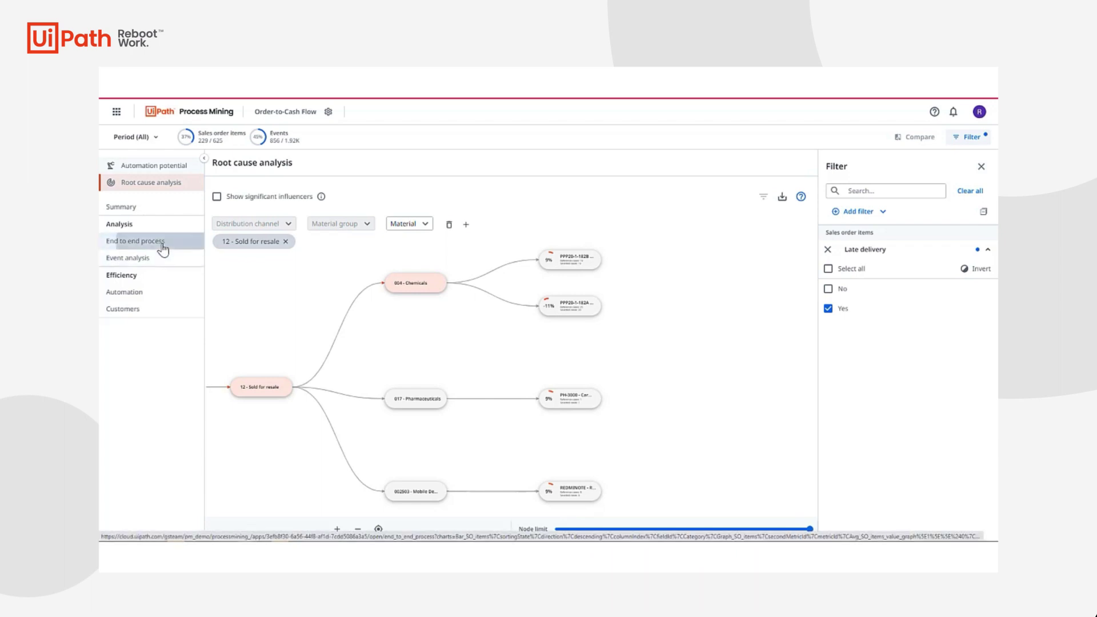
{"action": "left_click", "coordinate": [916, 138]}
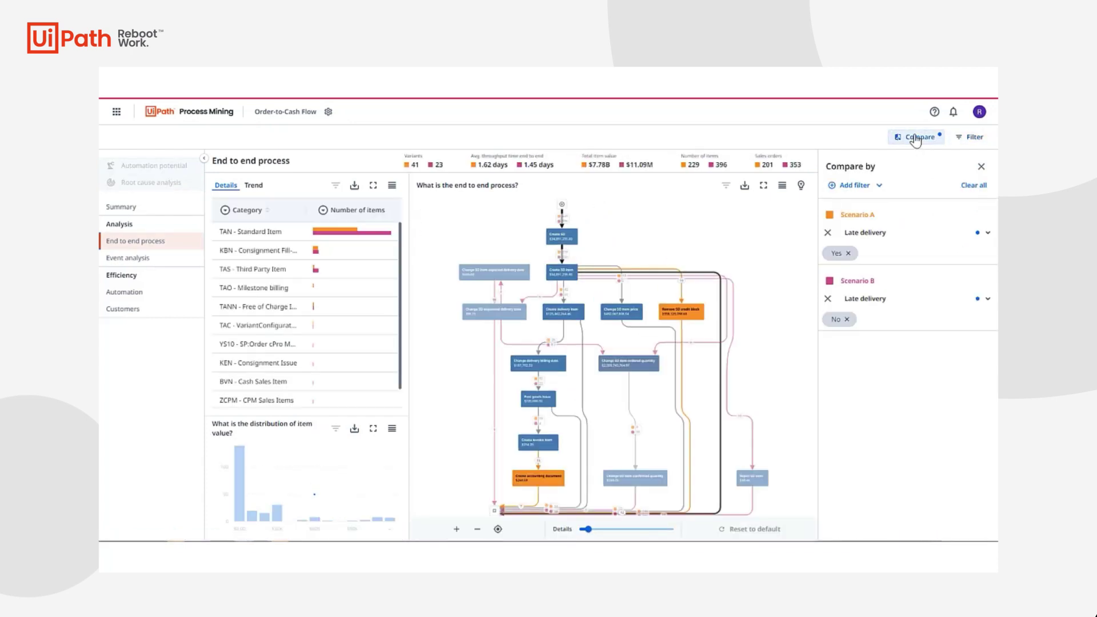
{"action": "left_click", "coordinate": [877, 186]}
{"action": "left_click", "coordinate": [881, 205]}
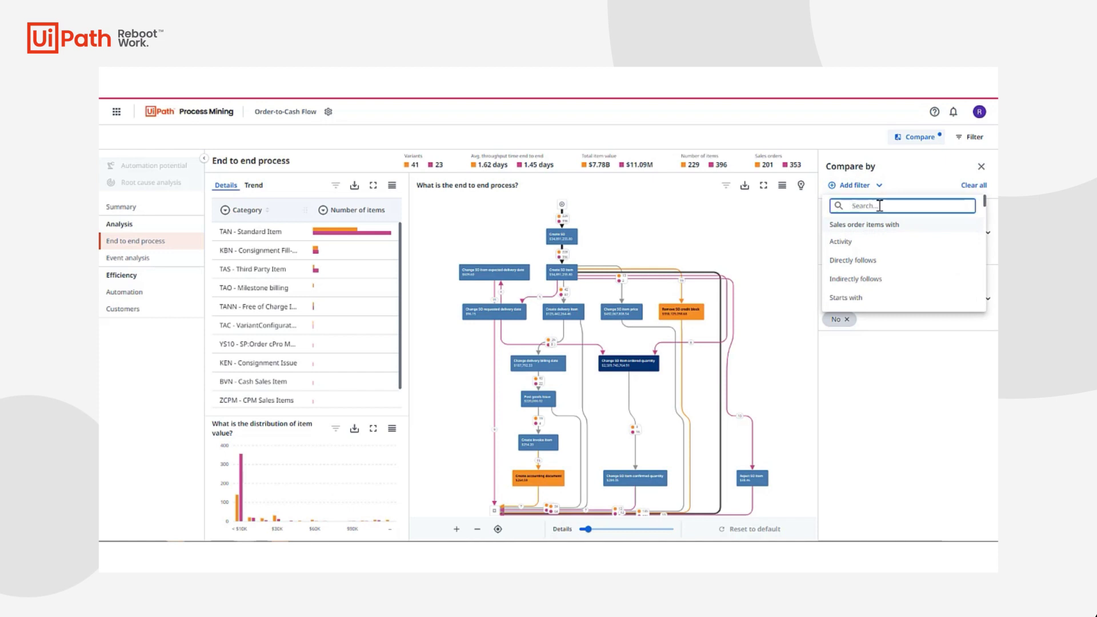
{"action": "type", "text": "dis"}
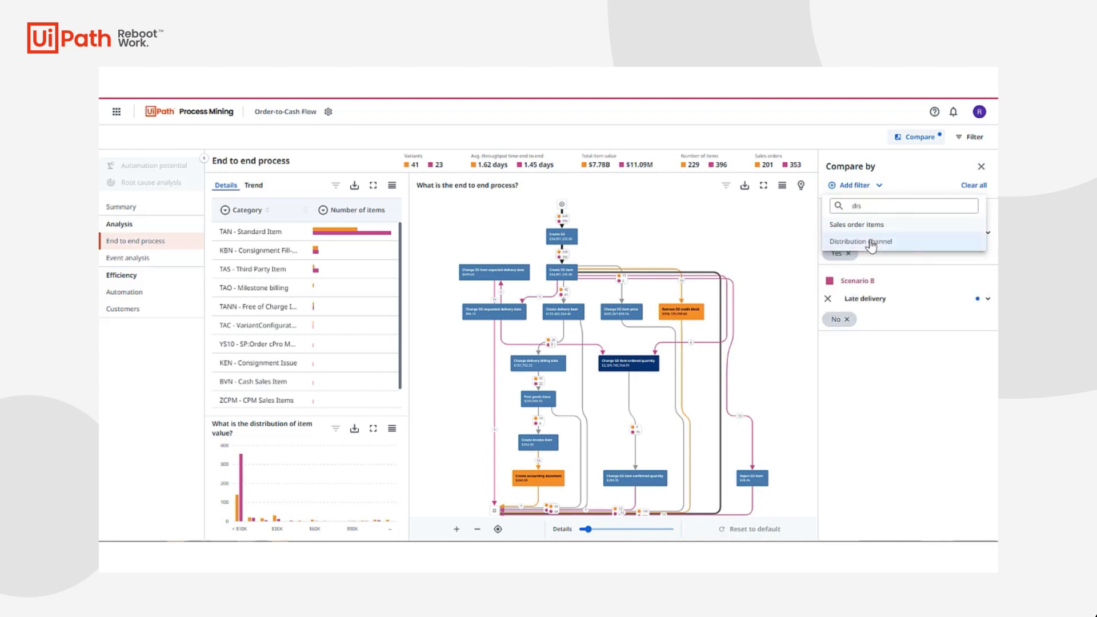
{"action": "left_click", "coordinate": [871, 243]}
Limit Scenario A to 12 - Sold for resale and Scenario B to 30 - Internet Sales
{"action": "left_click", "coordinate": [885, 280]}
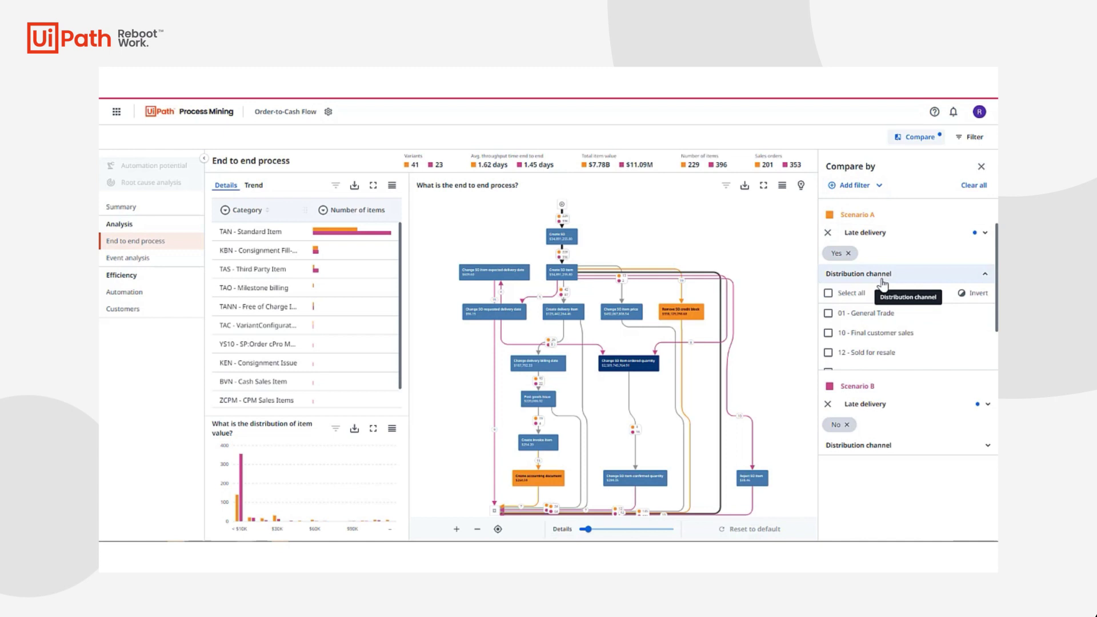
{"action": "scroll", "coordinate": [855, 320], "scroll_direction": "down", "scroll_amount": 1}
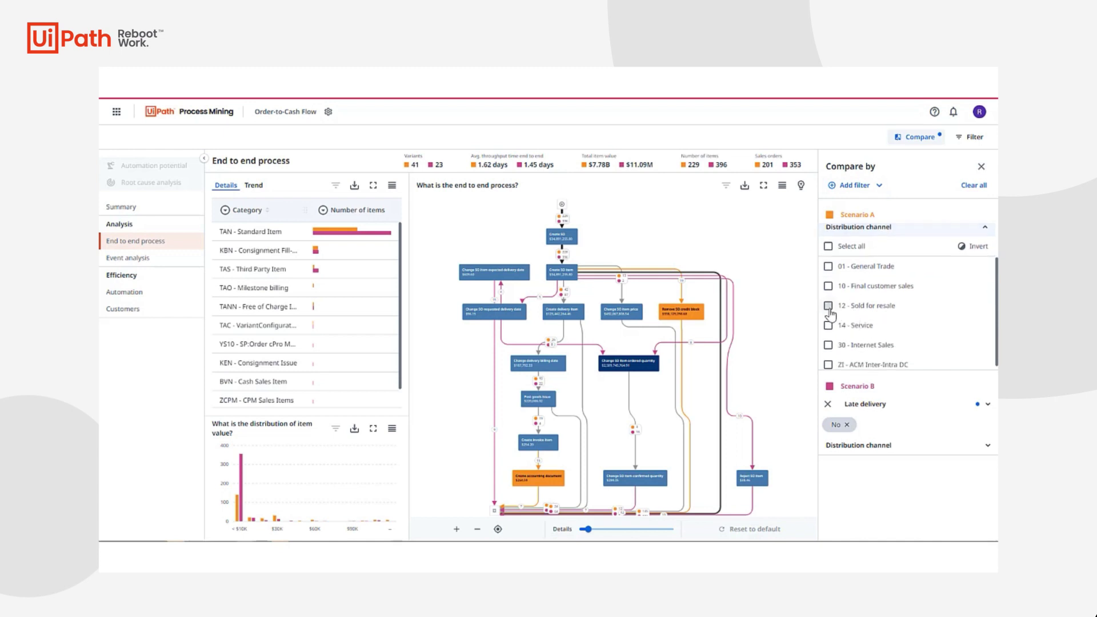
{"action": "left_click", "coordinate": [828, 307]}
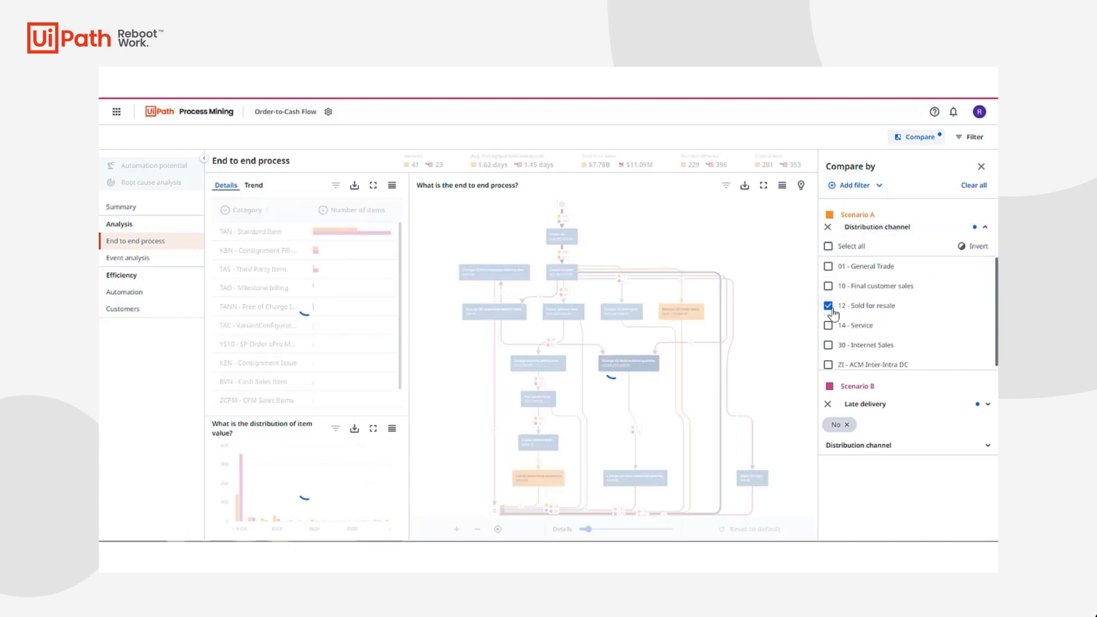
{"action": "left_click", "coordinate": [879, 451]}
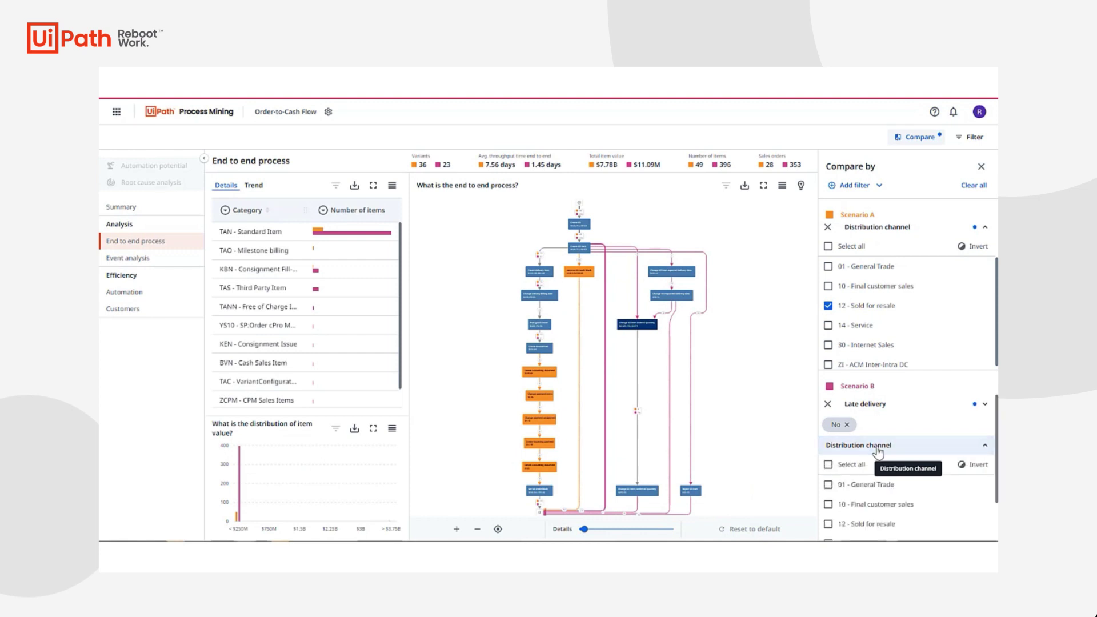
{"action": "scroll", "coordinate": [875, 488], "scroll_direction": "down", "scroll_amount": 1}
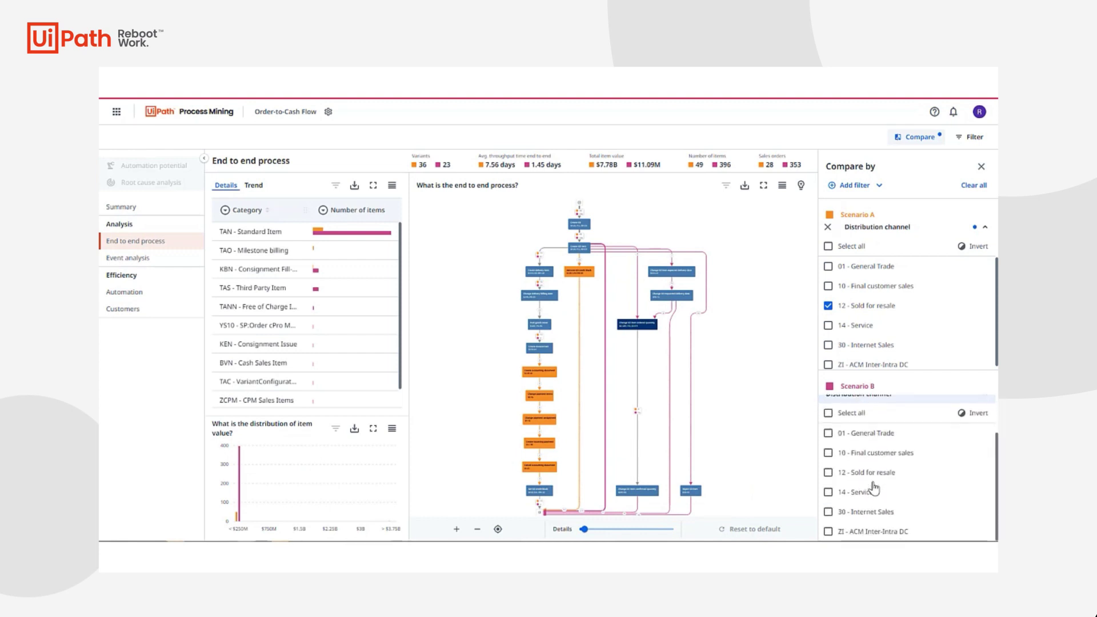
{"action": "left_click", "coordinate": [829, 512]}
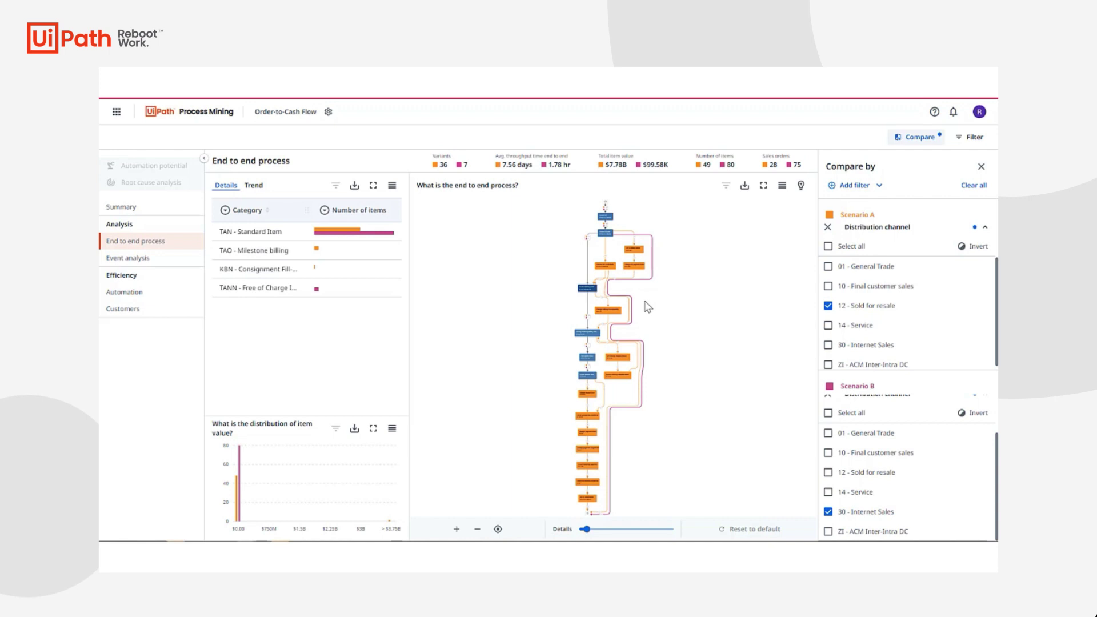
Collapse both Distribution channel lists, then zoom and pan the graph onto the start activities
{"action": "left_click", "coordinate": [893, 397]}
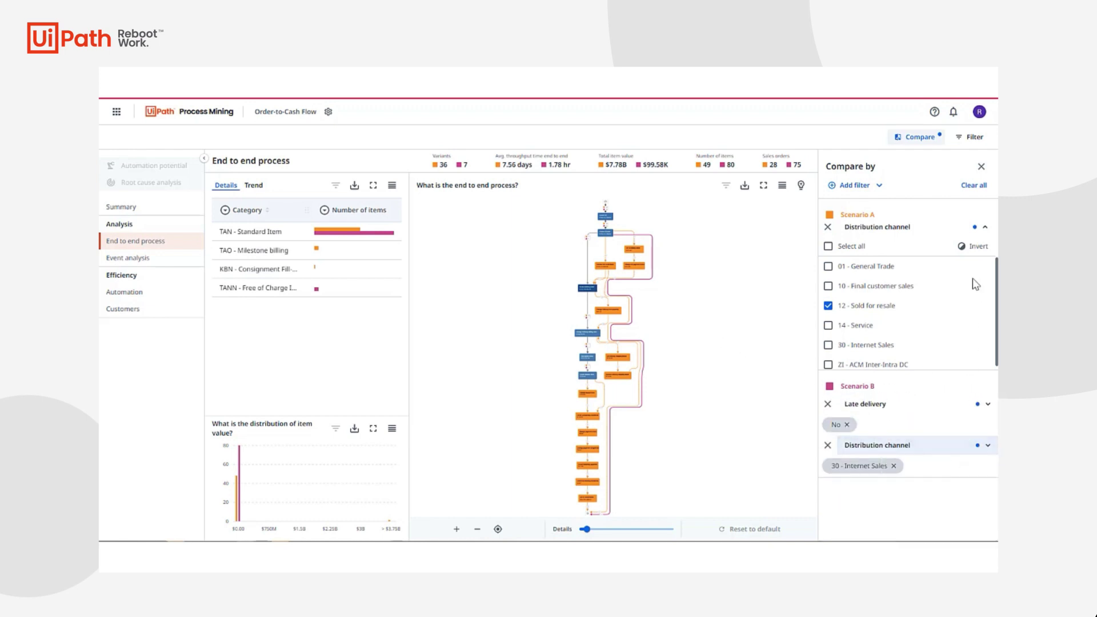
{"action": "left_click", "coordinate": [943, 229]}
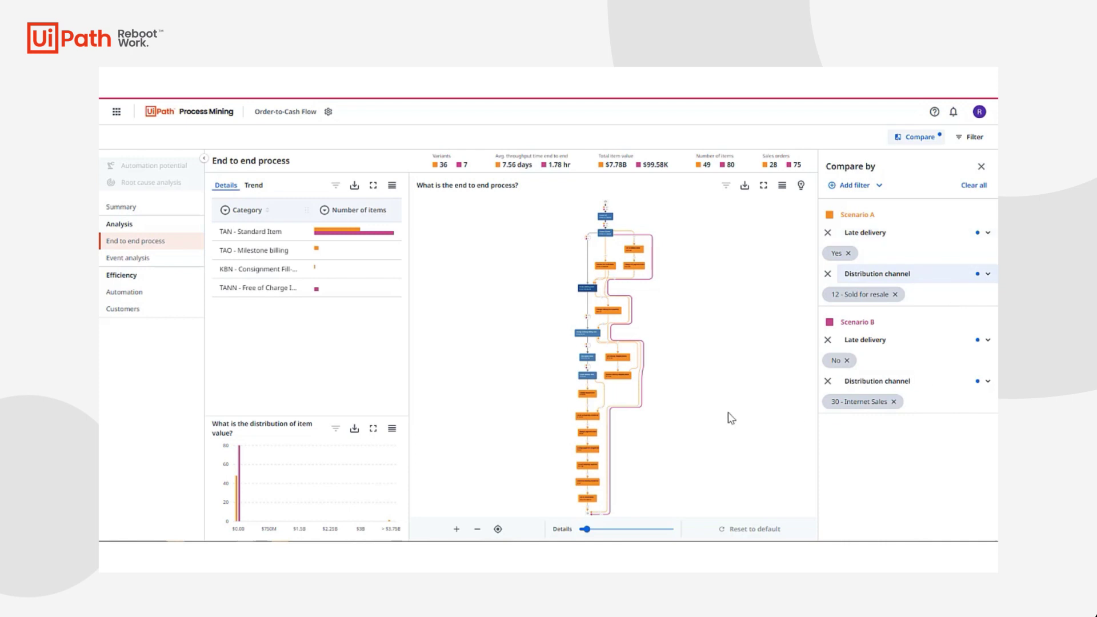
{"action": "left_click", "coordinate": [707, 308]}
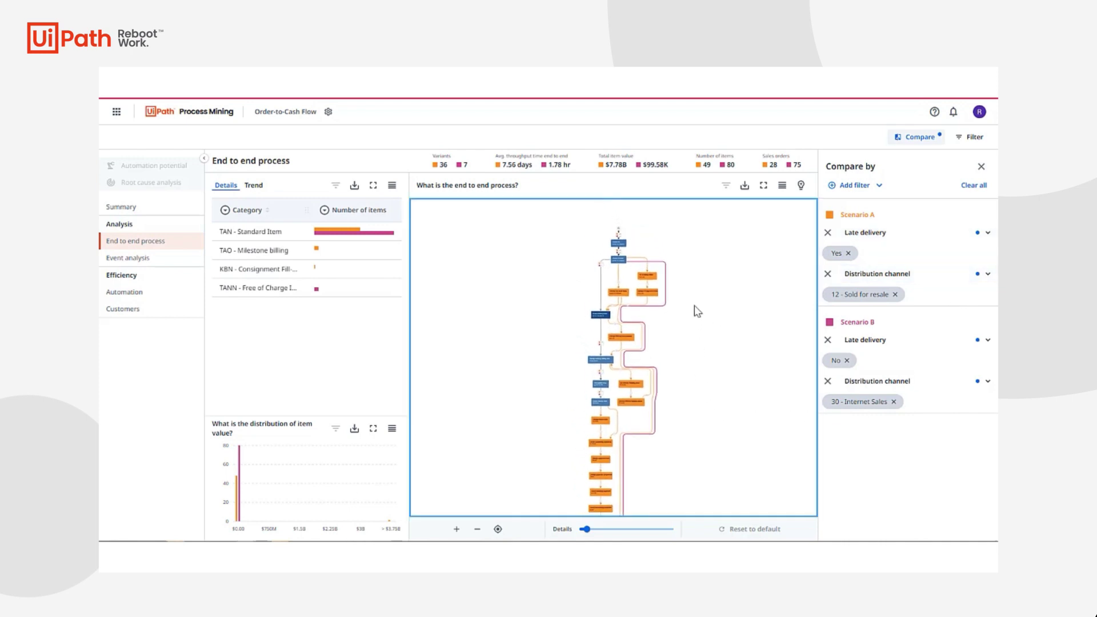
{"action": "scroll", "coordinate": [697, 311], "scroll_direction": "up", "scroll_amount": 5}
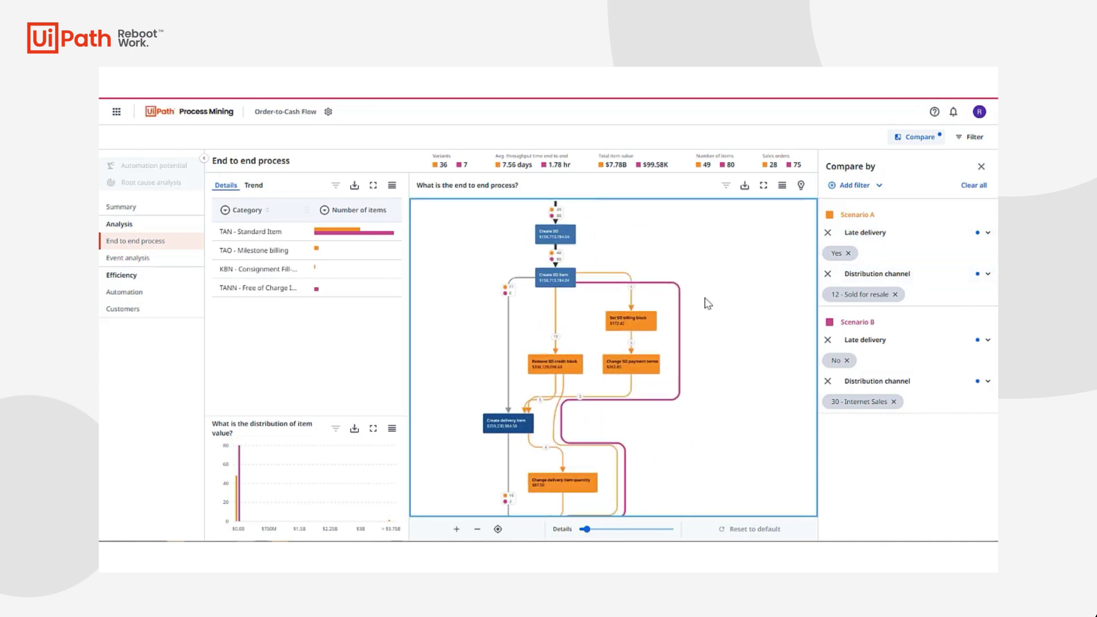
{"action": "left_click_drag", "start_coordinate": [707, 303], "coordinate": [779, 335]}
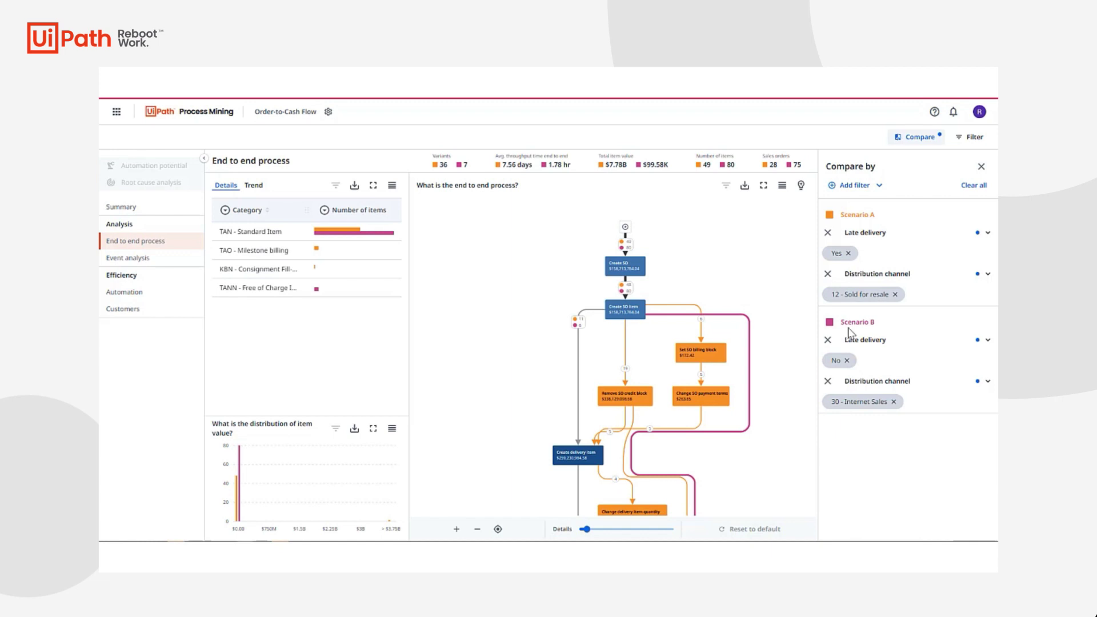
{"action": "left_click_drag", "start_coordinate": [774, 395], "coordinate": [774, 312]}
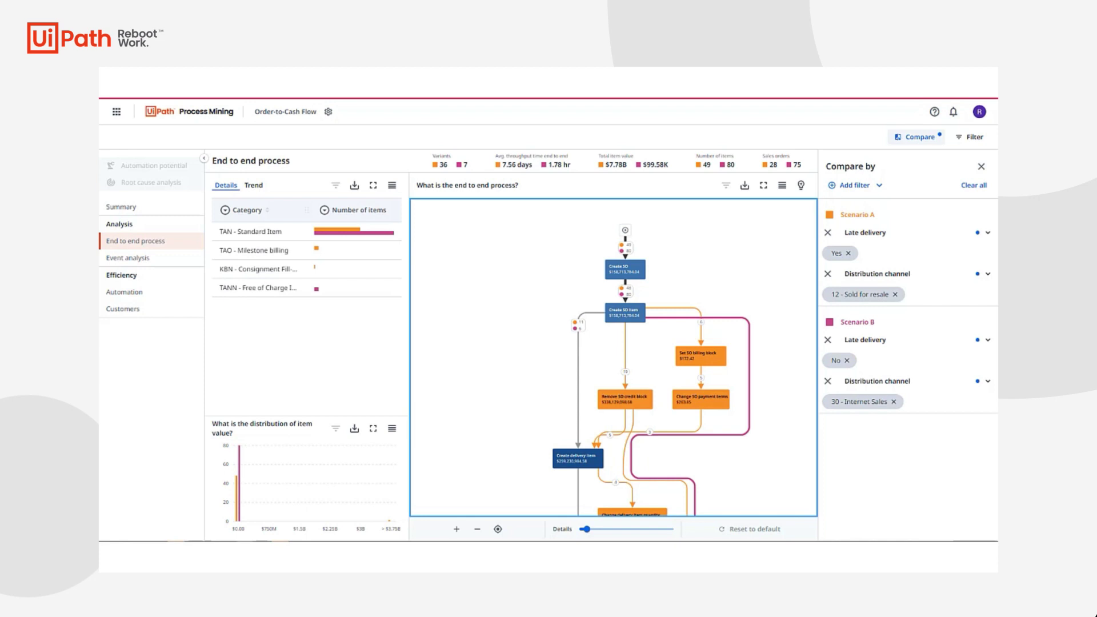
Replace the Compare by panel with the Filter panel
{"action": "left_click", "coordinate": [985, 140]}
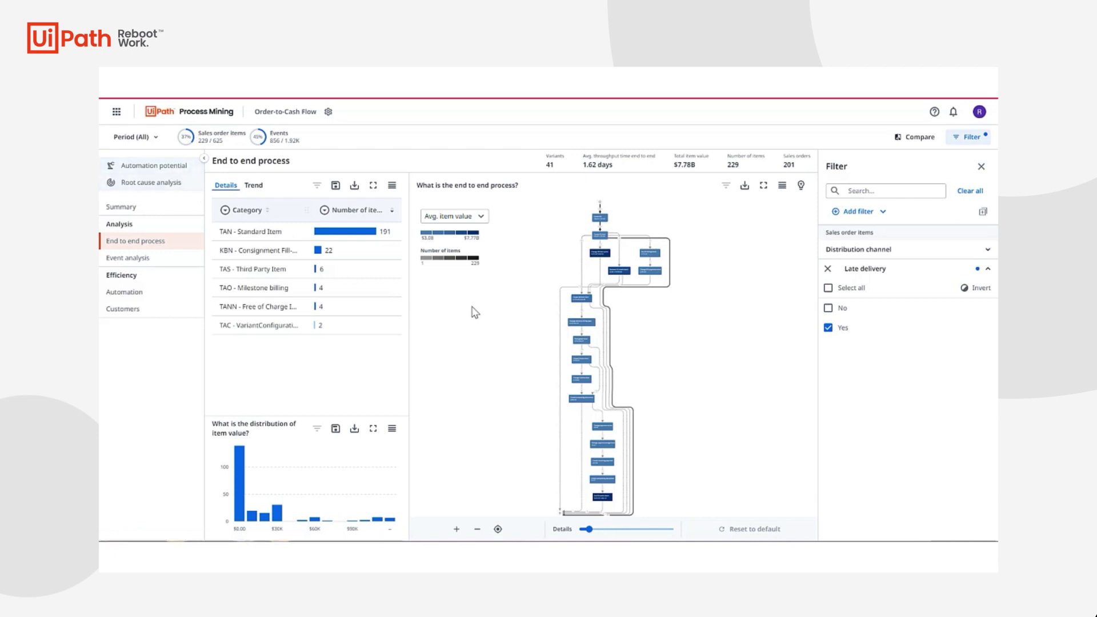
{"action": "scroll", "coordinate": [614, 265], "scroll_direction": "up", "scroll_amount": 3}
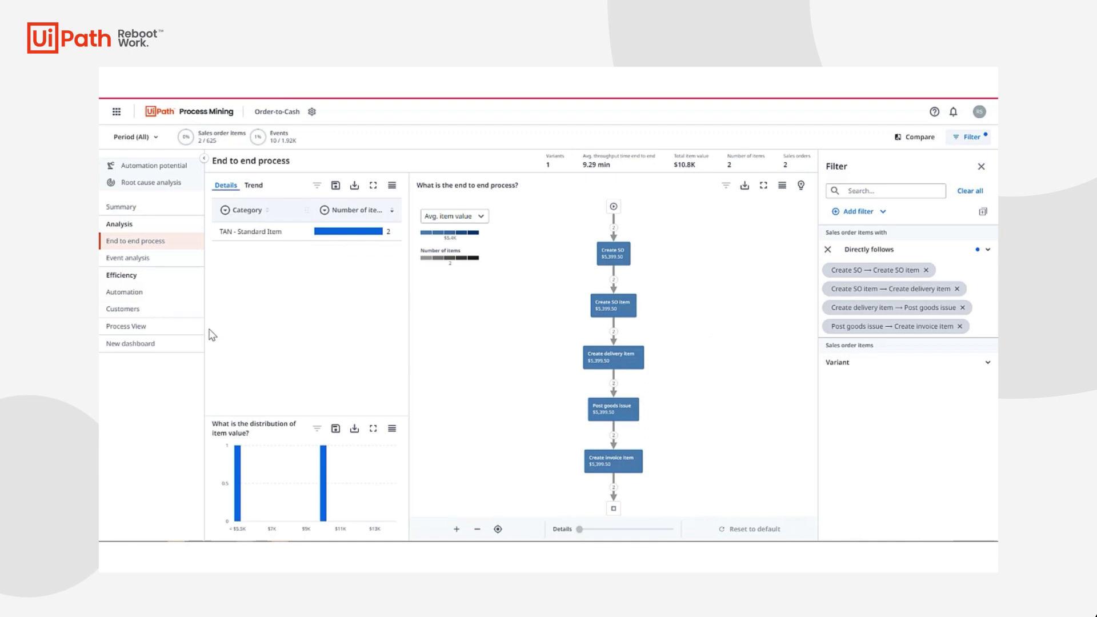
Tick only Variant 21 in the Variant filter, then collapse the list
{"action": "left_click", "coordinate": [879, 364]}
{"action": "scroll", "coordinate": [863, 473], "scroll_direction": "down", "scroll_amount": 4}
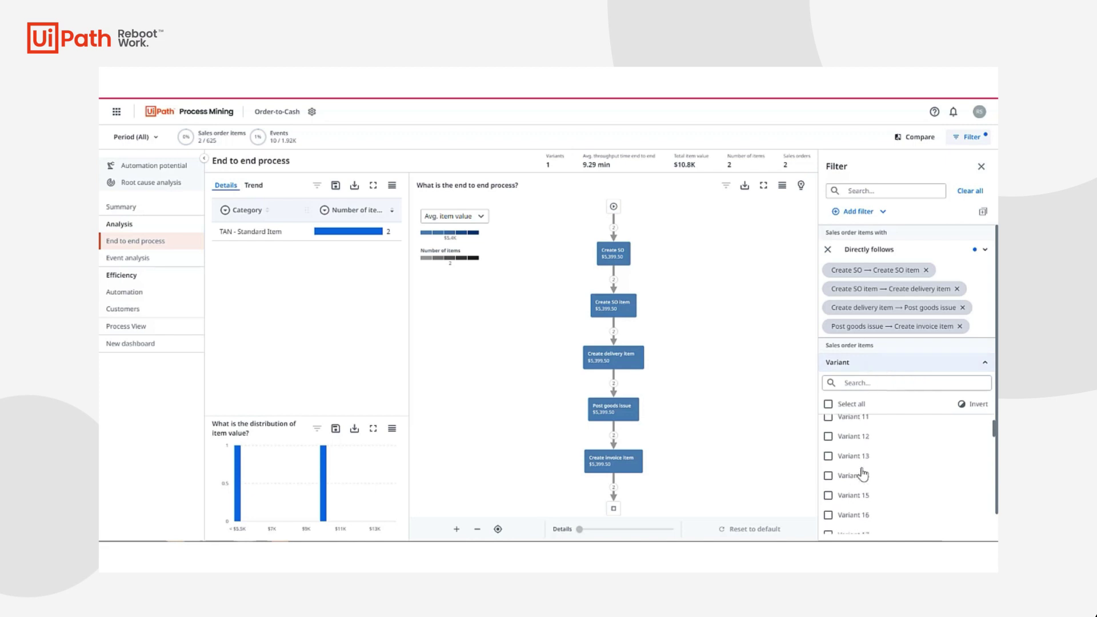
{"action": "left_click", "coordinate": [828, 493]}
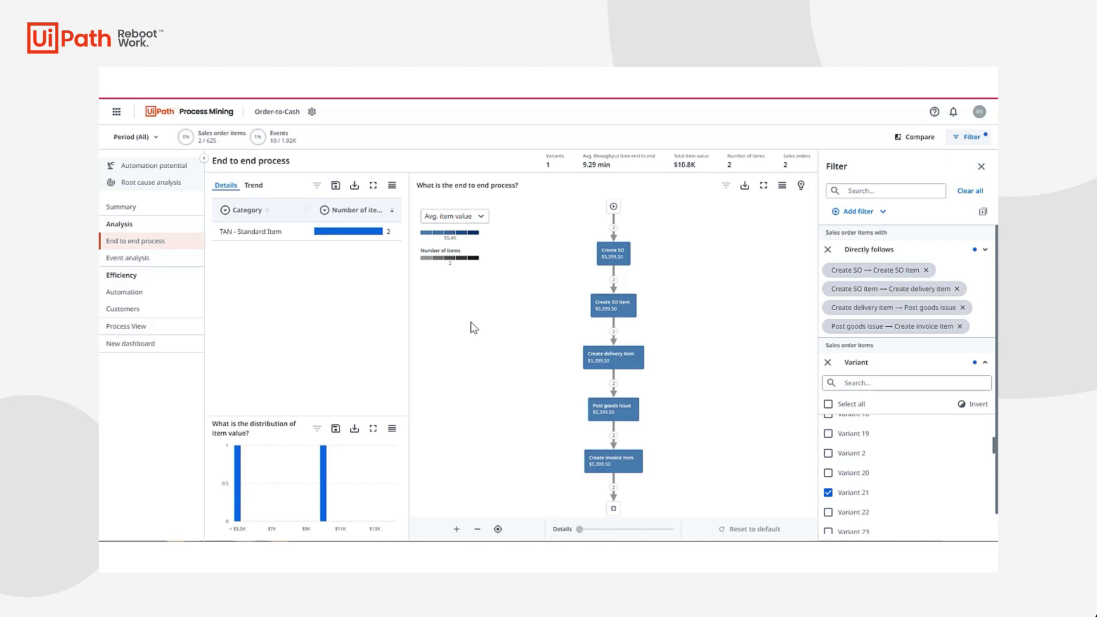
{"action": "left_click", "coordinate": [918, 364]}
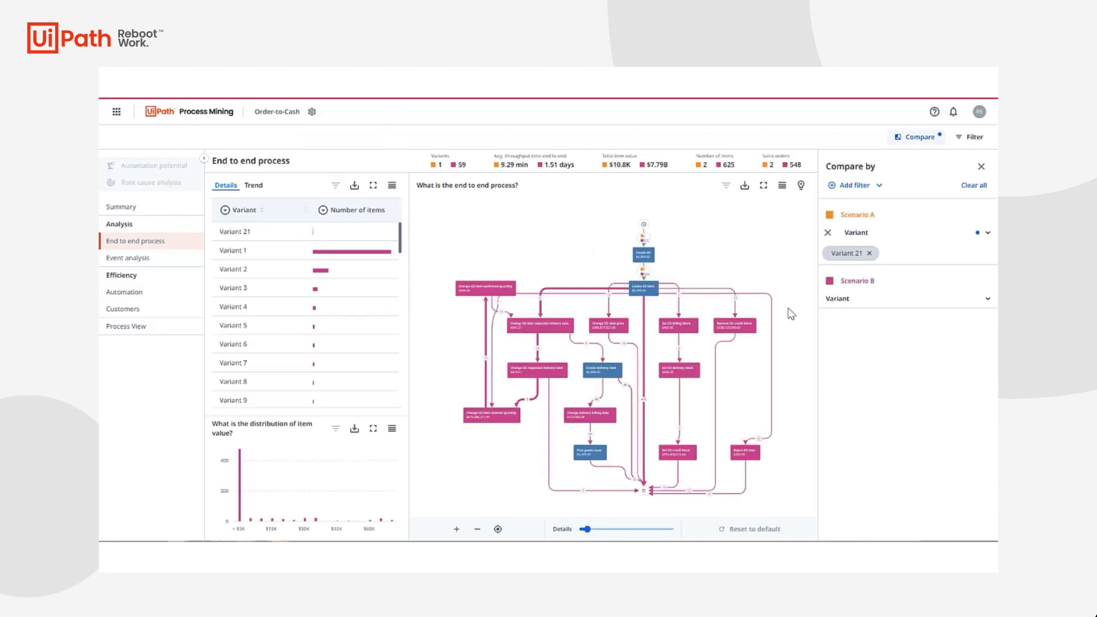
Set Scenario B's Variant to Variant 10 and pan the graph to the process end
{"action": "left_click", "coordinate": [895, 301]}
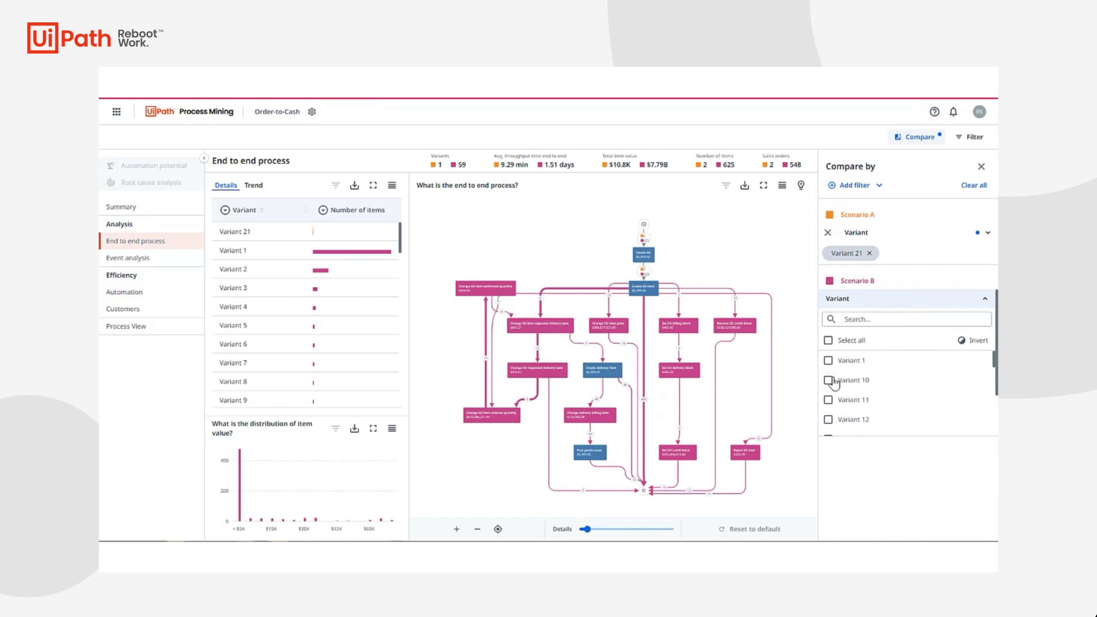
{"action": "left_click", "coordinate": [828, 380]}
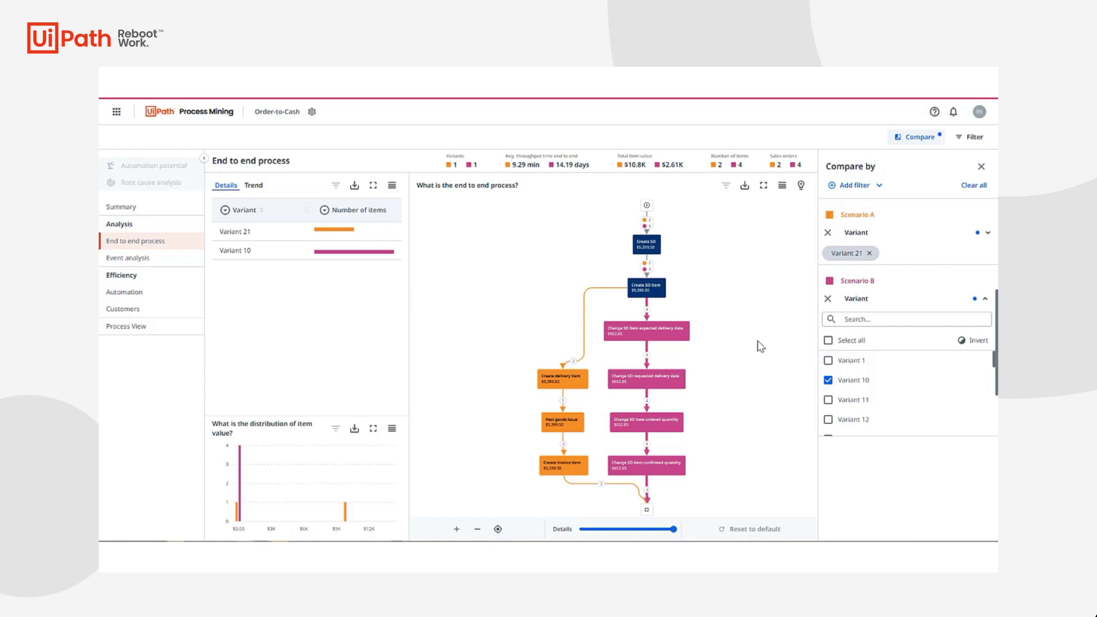
{"action": "scroll", "coordinate": [758, 369], "scroll_direction": "up", "scroll_amount": 3}
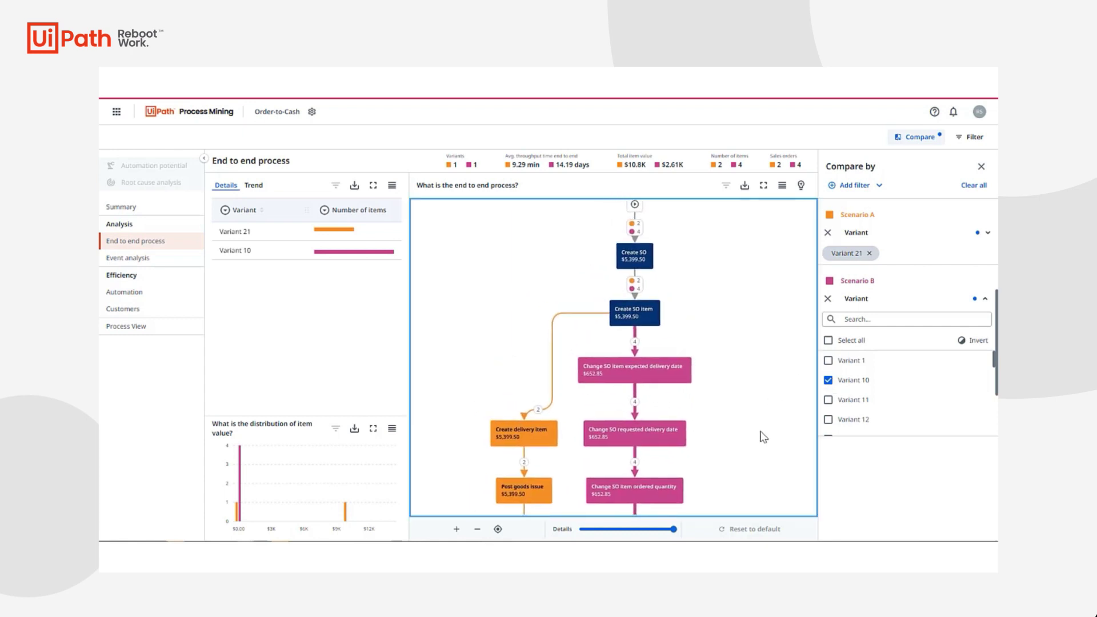
{"action": "left_click_drag", "start_coordinate": [749, 463], "coordinate": [767, 358]}
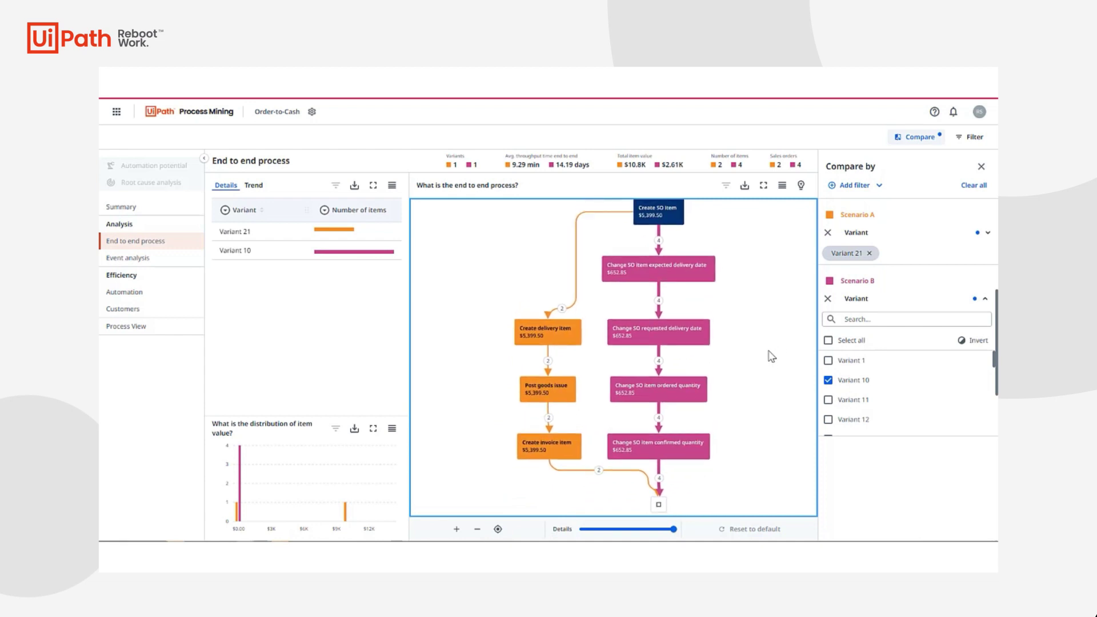
{"action": "scroll", "coordinate": [770, 354], "scroll_direction": "down", "scroll_amount": 1}
{"action": "left_click", "coordinate": [887, 301]}
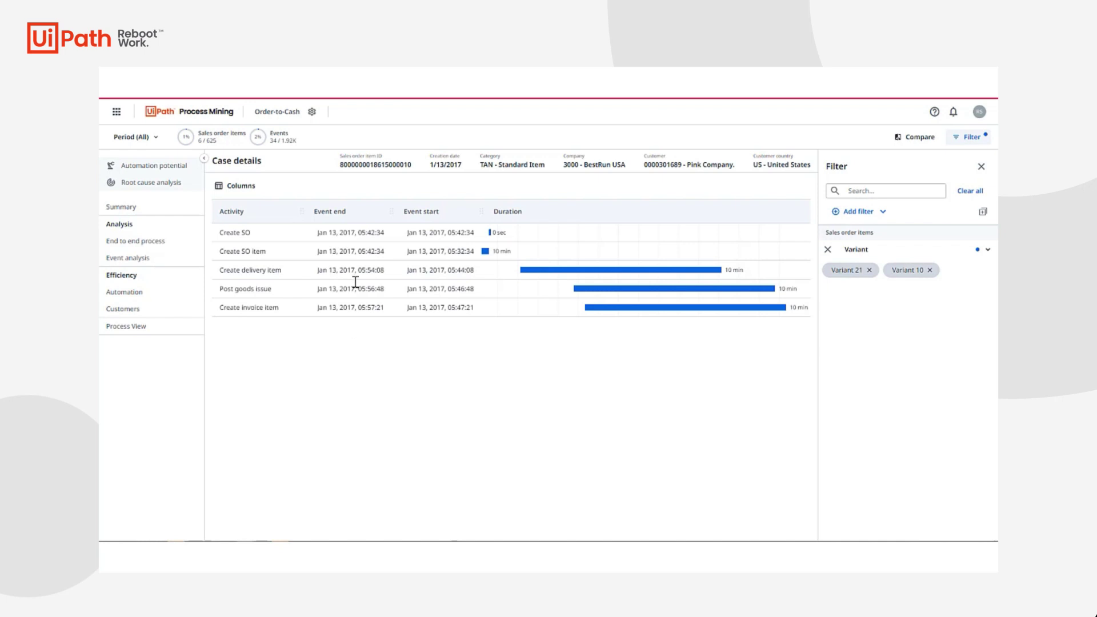
Choose Edit application from the Order-to-Cash settings gear
{"action": "left_click", "coordinate": [312, 112]}
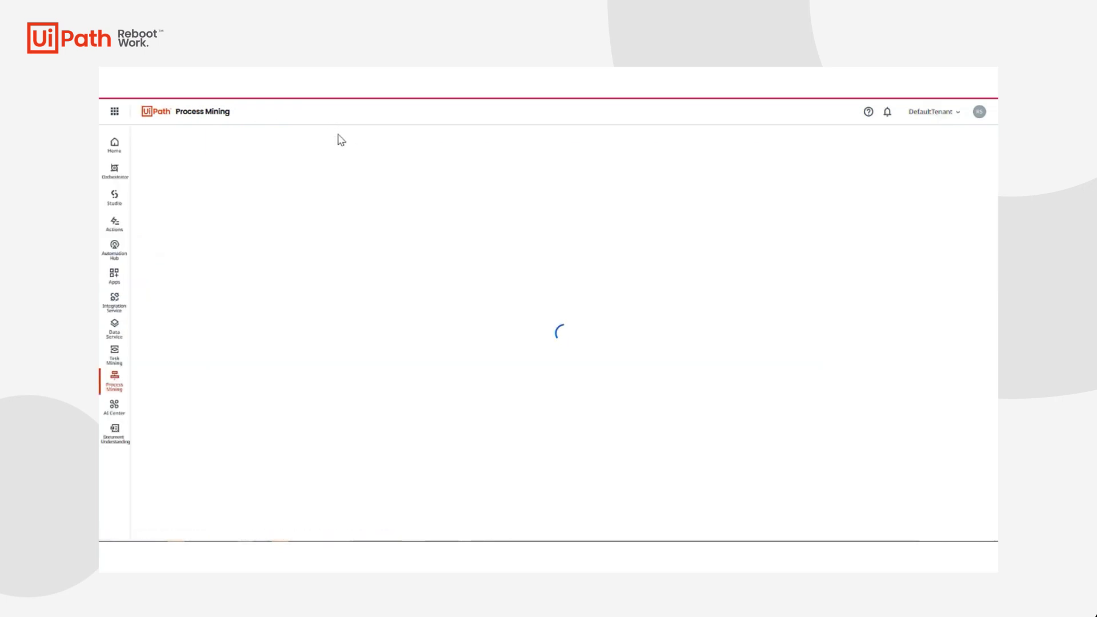
{"action": "left_click", "coordinate": [171, 525]}
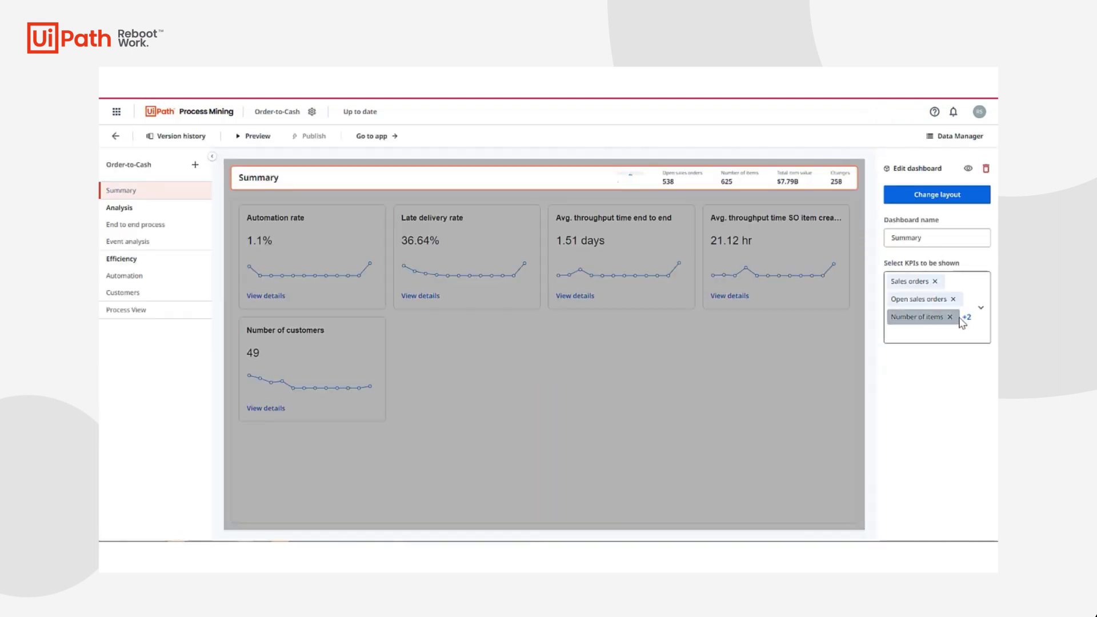
Search the KPI list for 'variant', add Variants to the Summary KPIs, and publish
{"action": "left_click", "coordinate": [966, 318]}
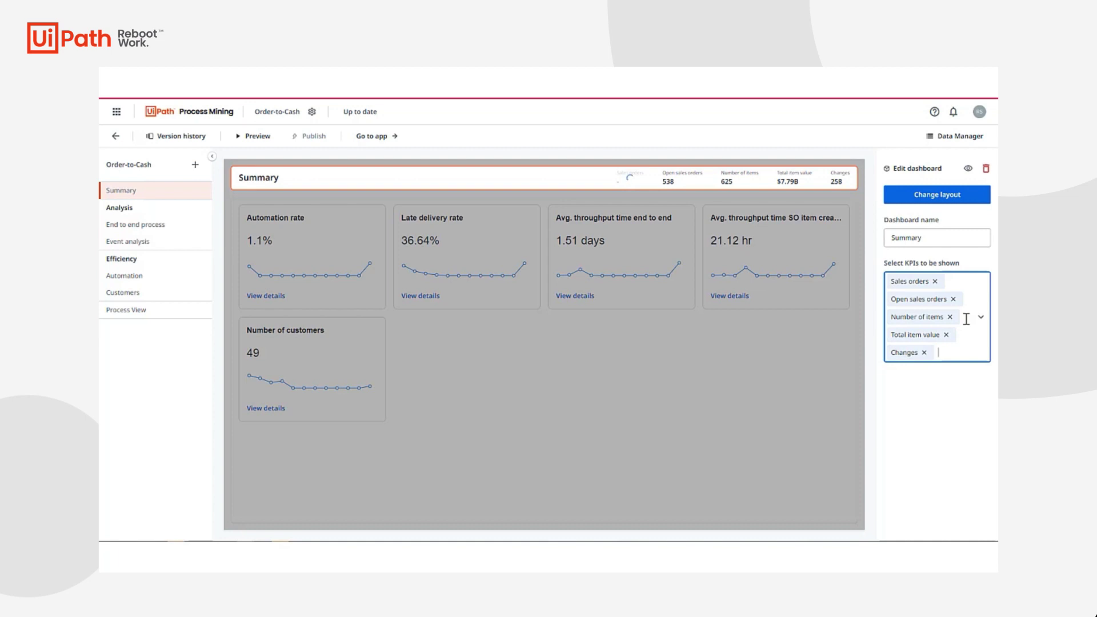
{"action": "type", "text": "varient"}
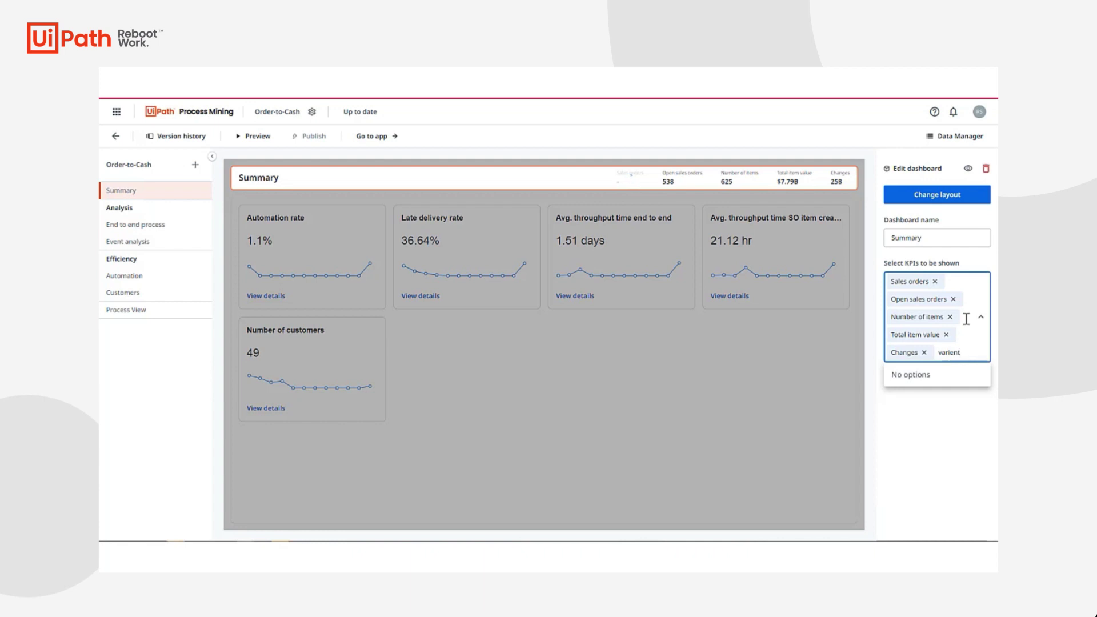
{"action": "key", "text": "BackSpace"}
{"action": "left_click", "coordinate": [911, 376]}
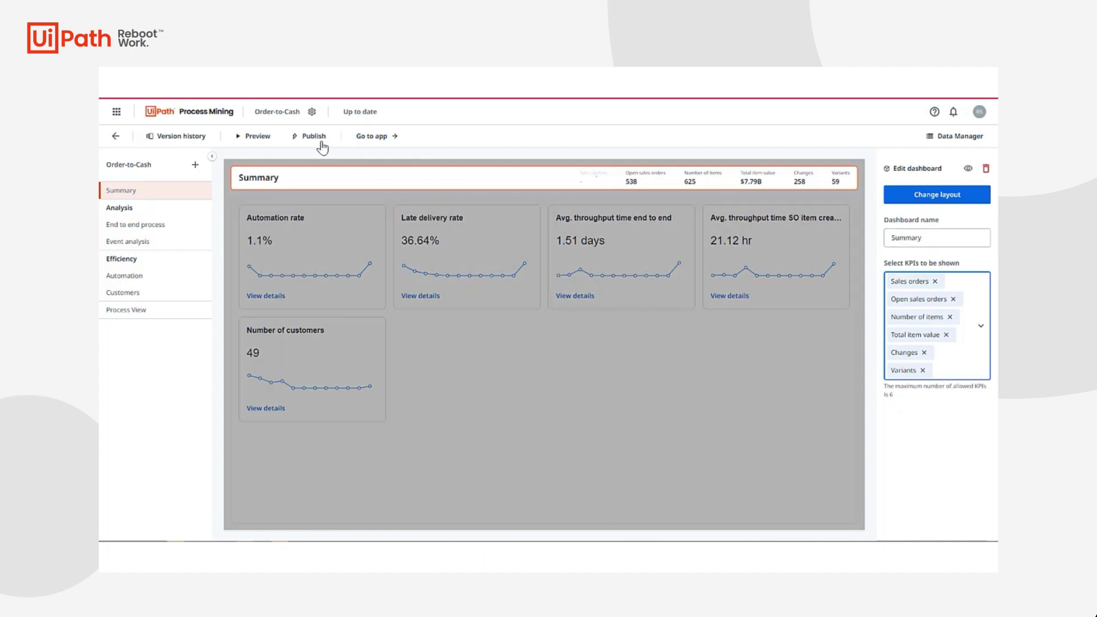
{"action": "left_click", "coordinate": [313, 137]}
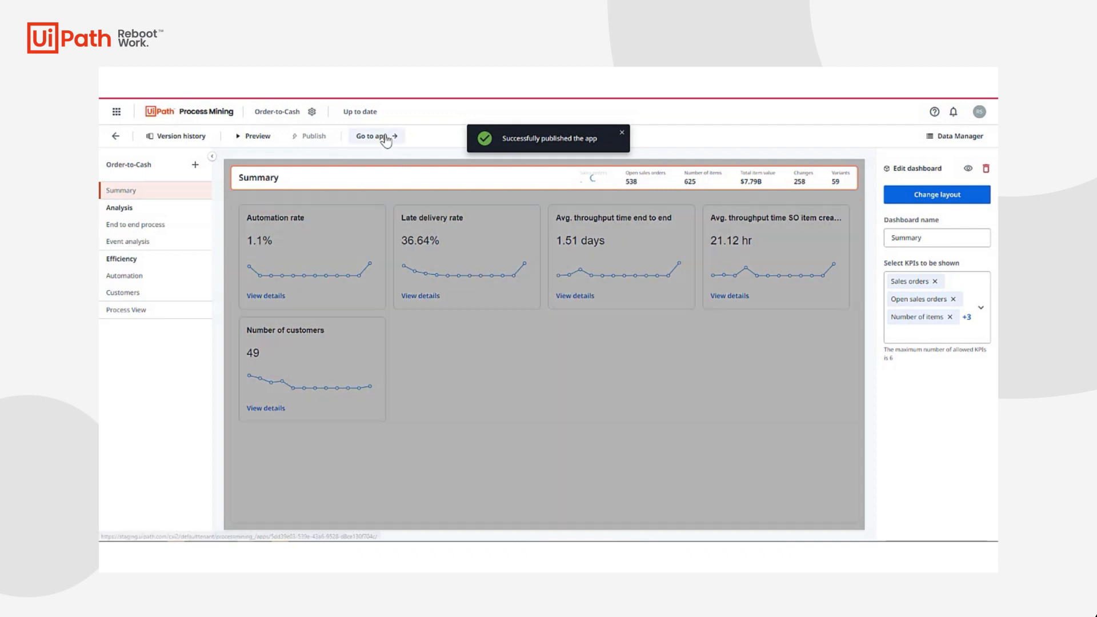
Open the published app, then reopen Order-to-Cash for editing from its settings gear
{"action": "left_click", "coordinate": [380, 137]}
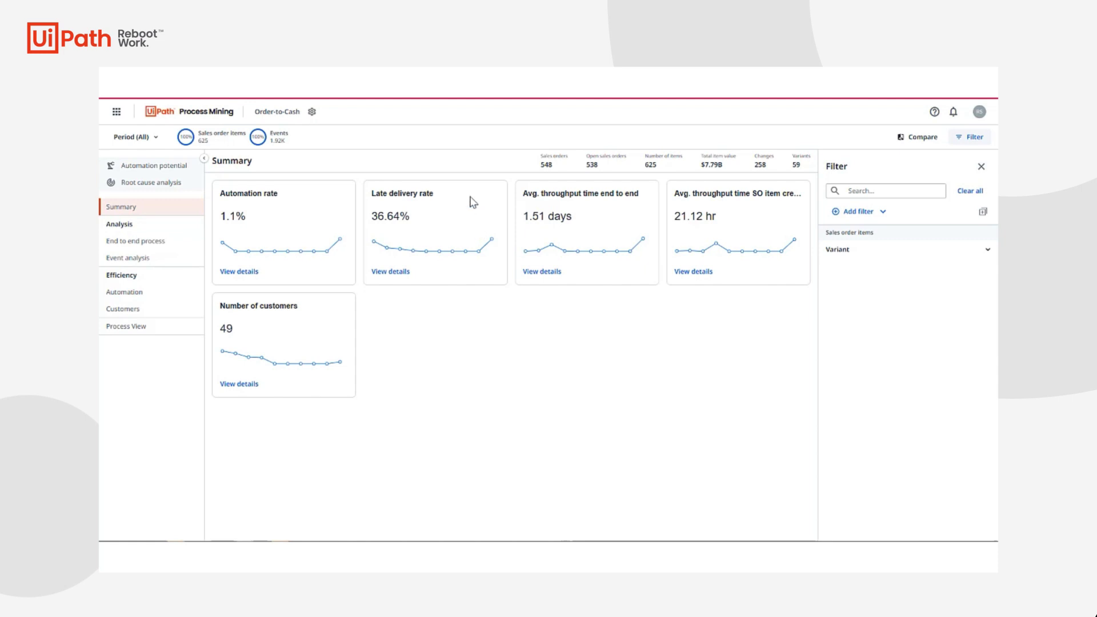
{"action": "left_click", "coordinate": [312, 111]}
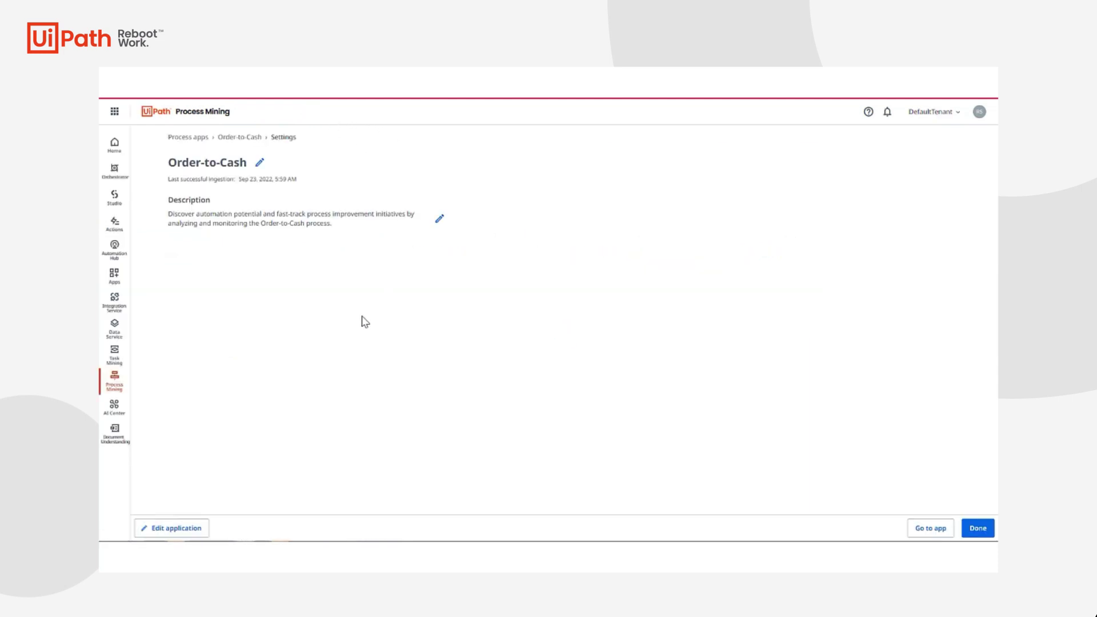
{"action": "left_click", "coordinate": [183, 532]}
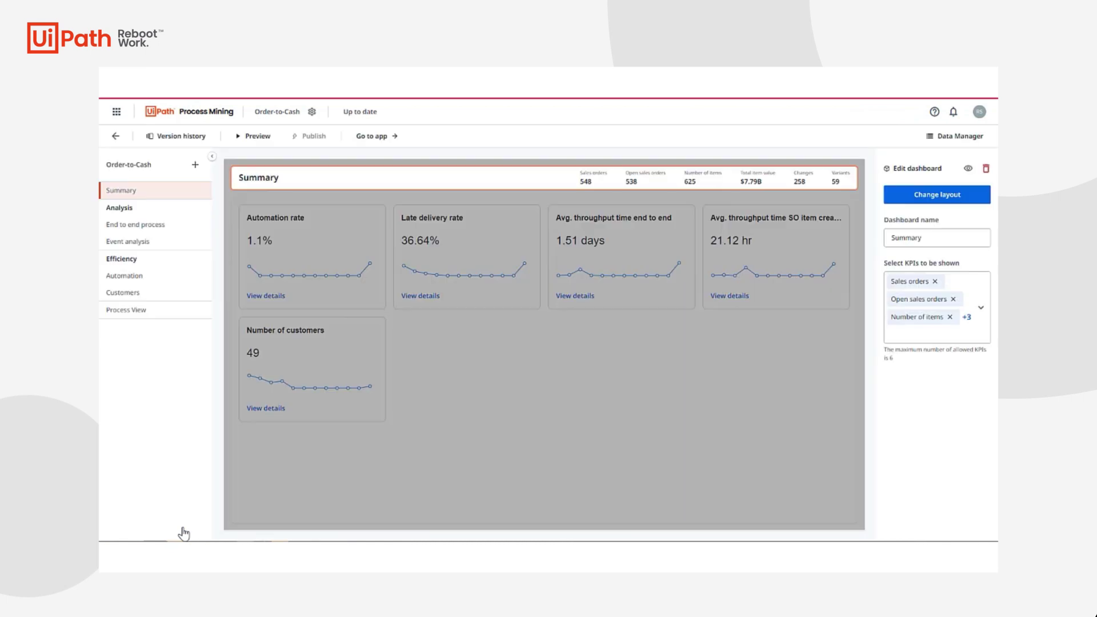
Add a new dashboard to Order-to-Cash using the three-panel layout
{"action": "left_click", "coordinate": [195, 165]}
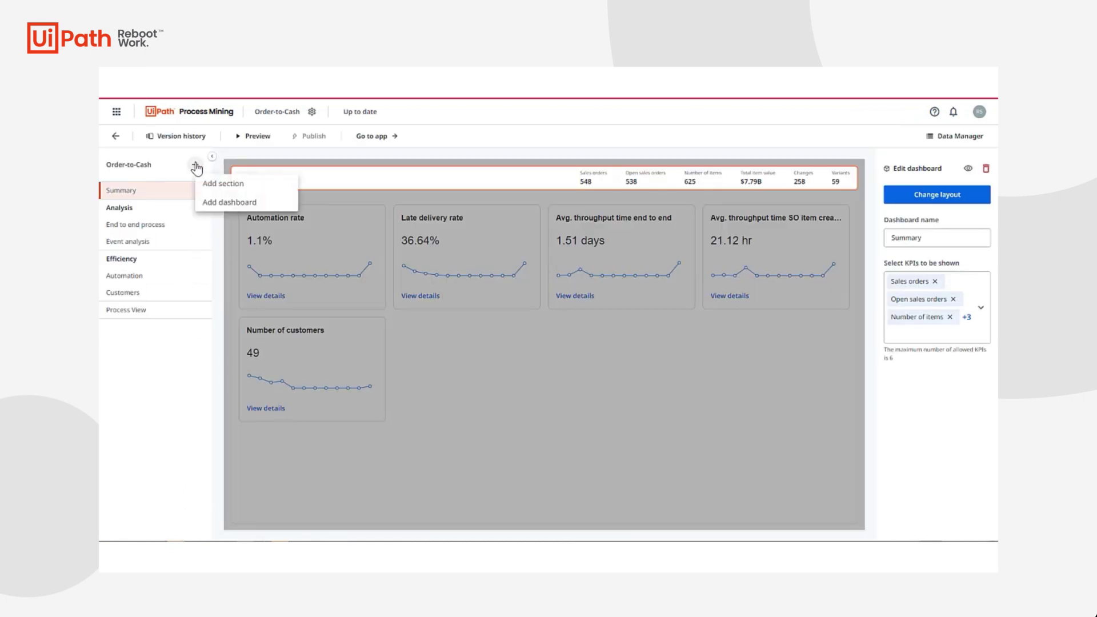
{"action": "left_click", "coordinate": [223, 203]}
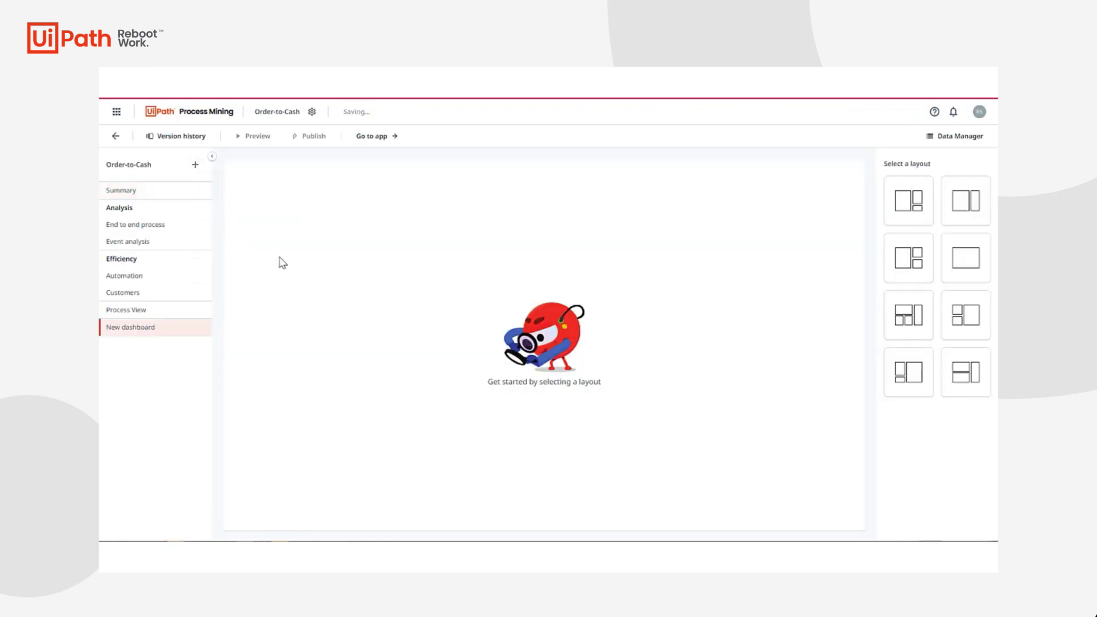
{"action": "left_click", "coordinate": [978, 320]}
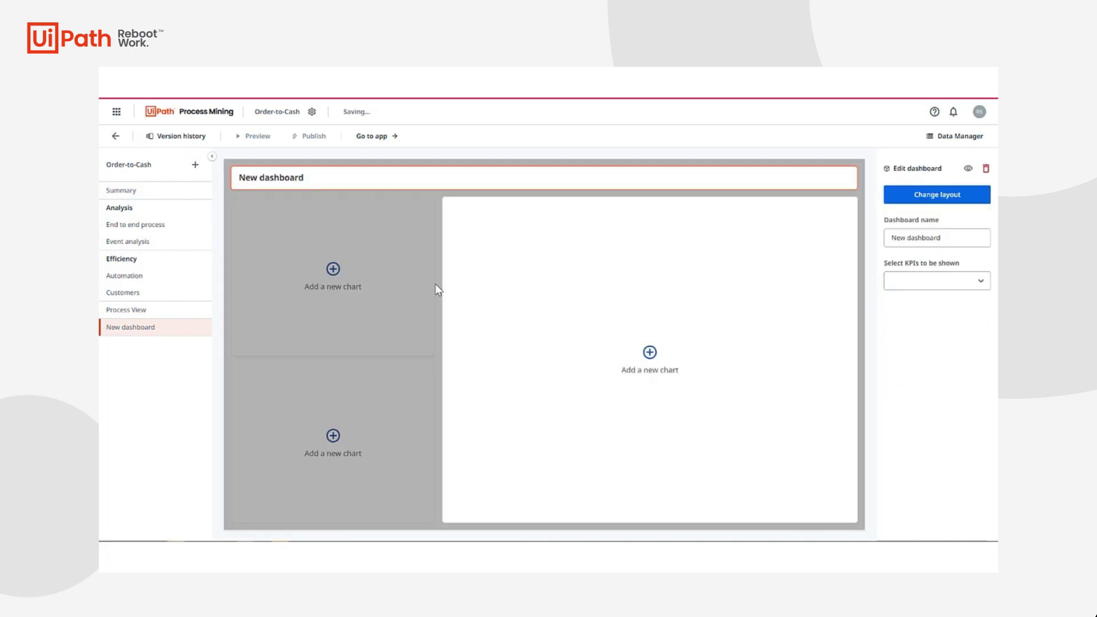
Make the top-left panel a pie chart of Avg. item value by Activity
{"action": "left_click", "coordinate": [344, 280]}
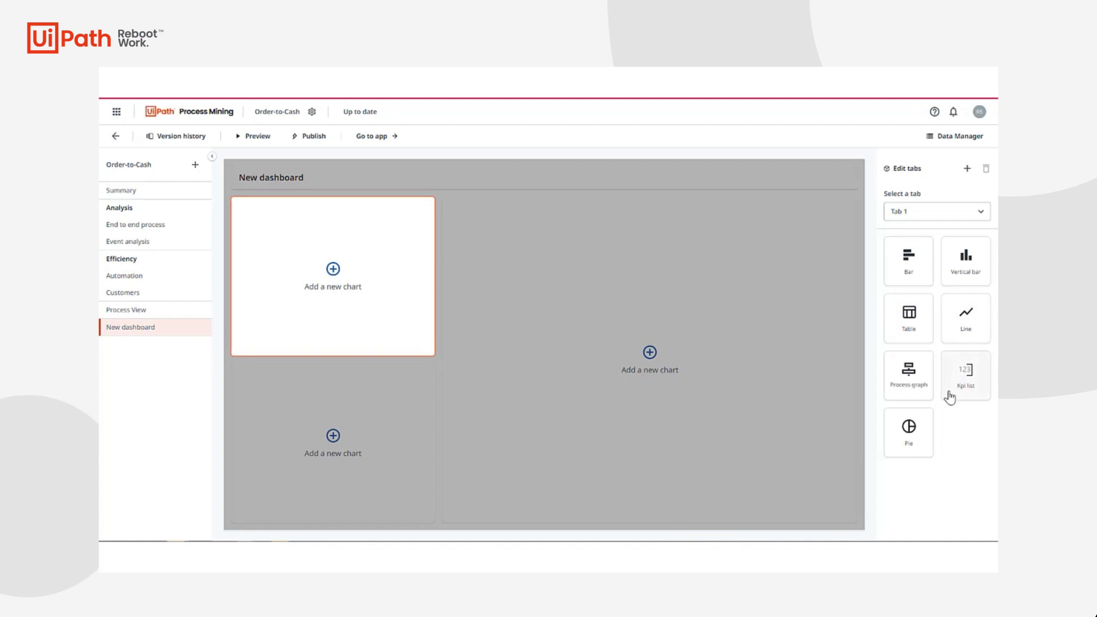
{"action": "left_click", "coordinate": [914, 430]}
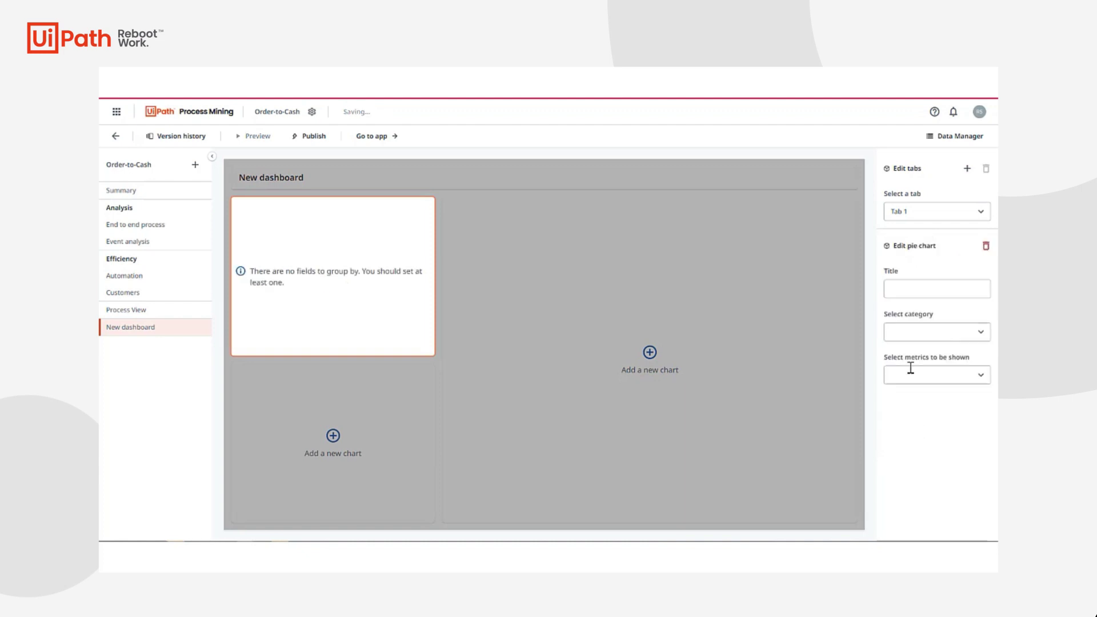
{"action": "left_click", "coordinate": [924, 330]}
{"action": "left_click", "coordinate": [916, 398]}
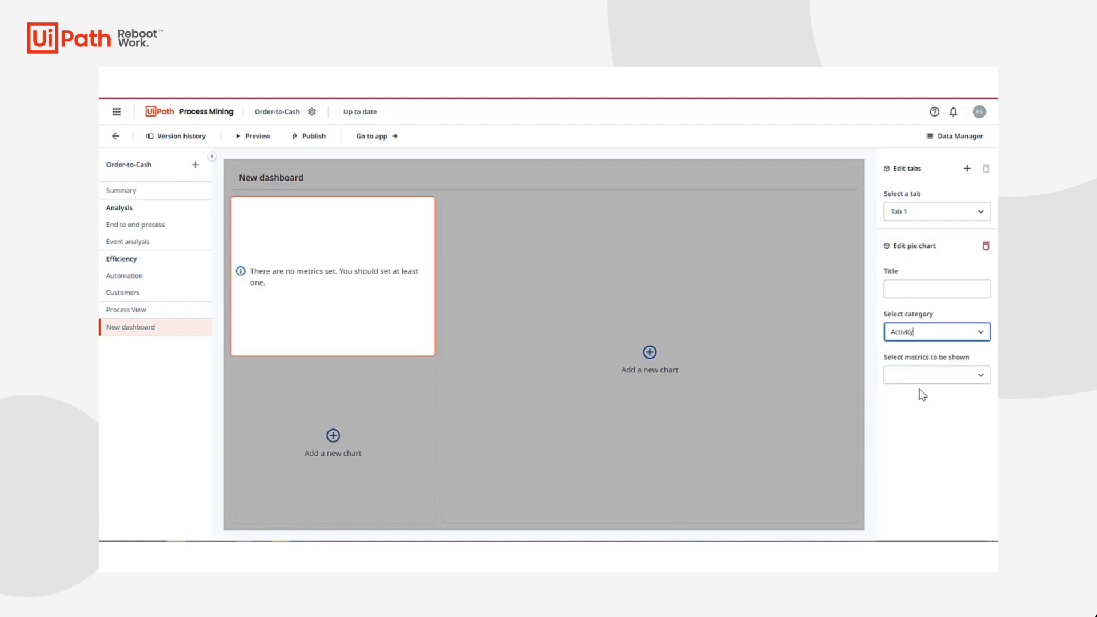
{"action": "left_click", "coordinate": [926, 376]}
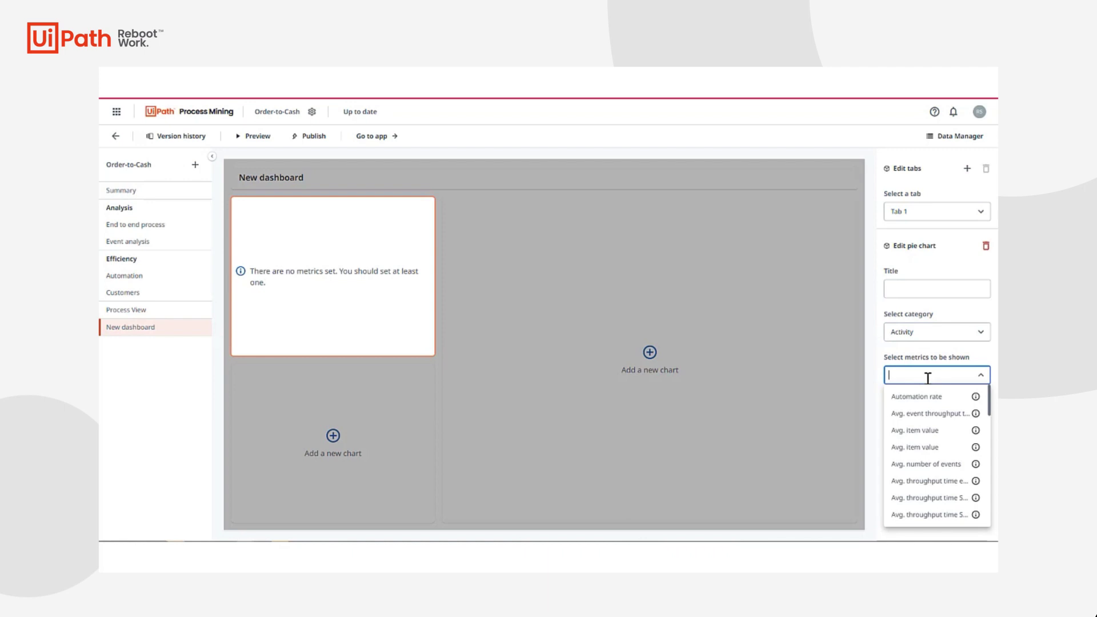
{"action": "left_click", "coordinate": [924, 432]}
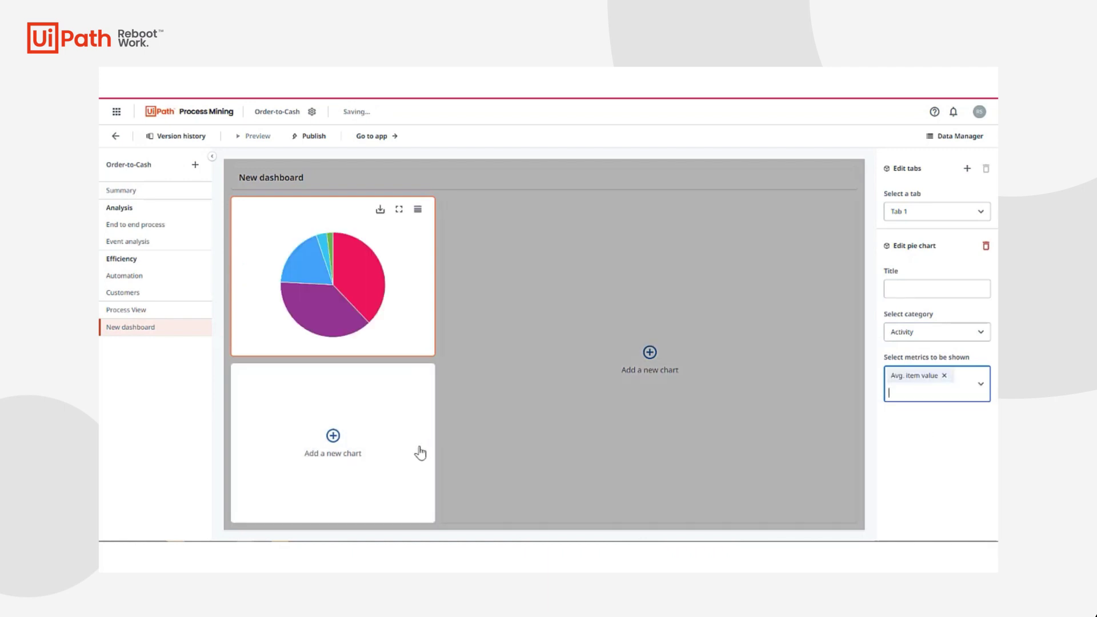
Make the lower-left panel a table with Activity, Customer and Event processing time columns
{"action": "left_click", "coordinate": [337, 444]}
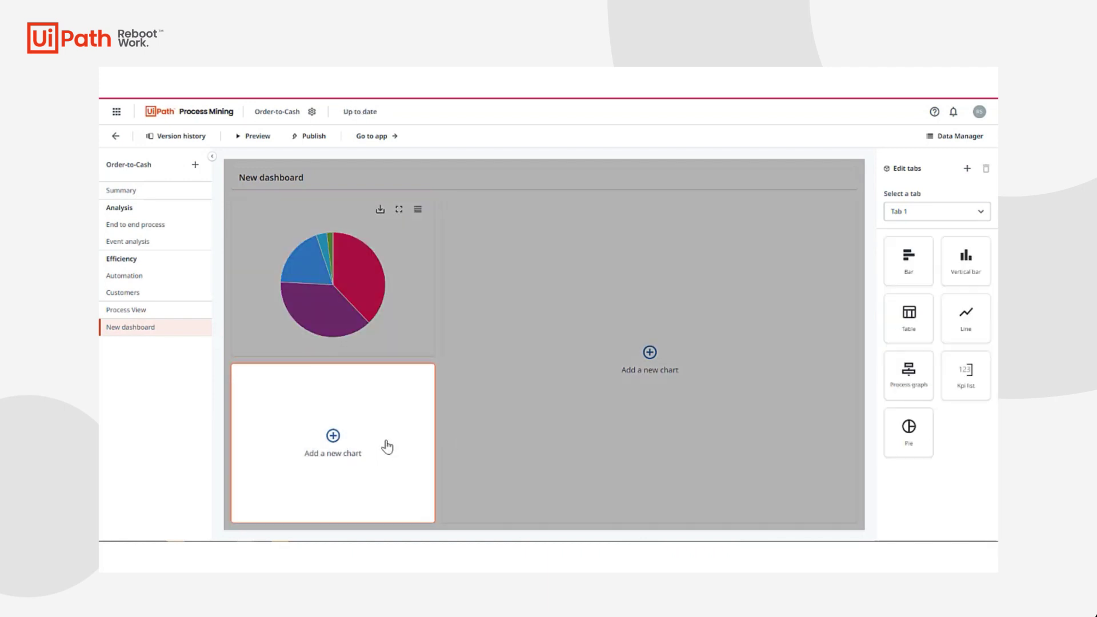
{"action": "left_click", "coordinate": [916, 324]}
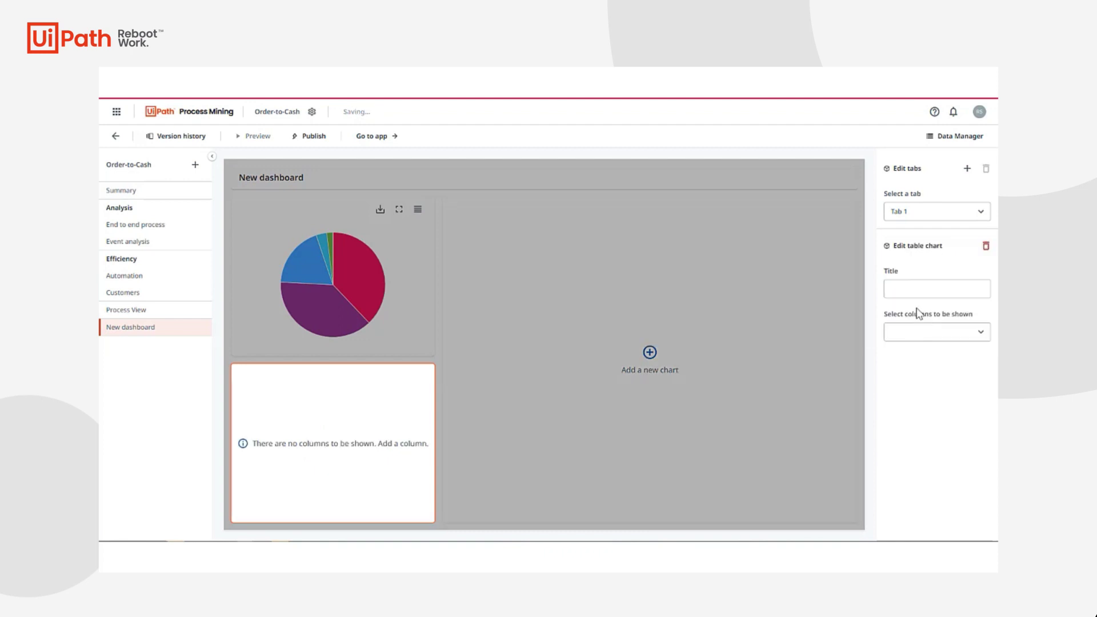
{"action": "left_click", "coordinate": [926, 332]}
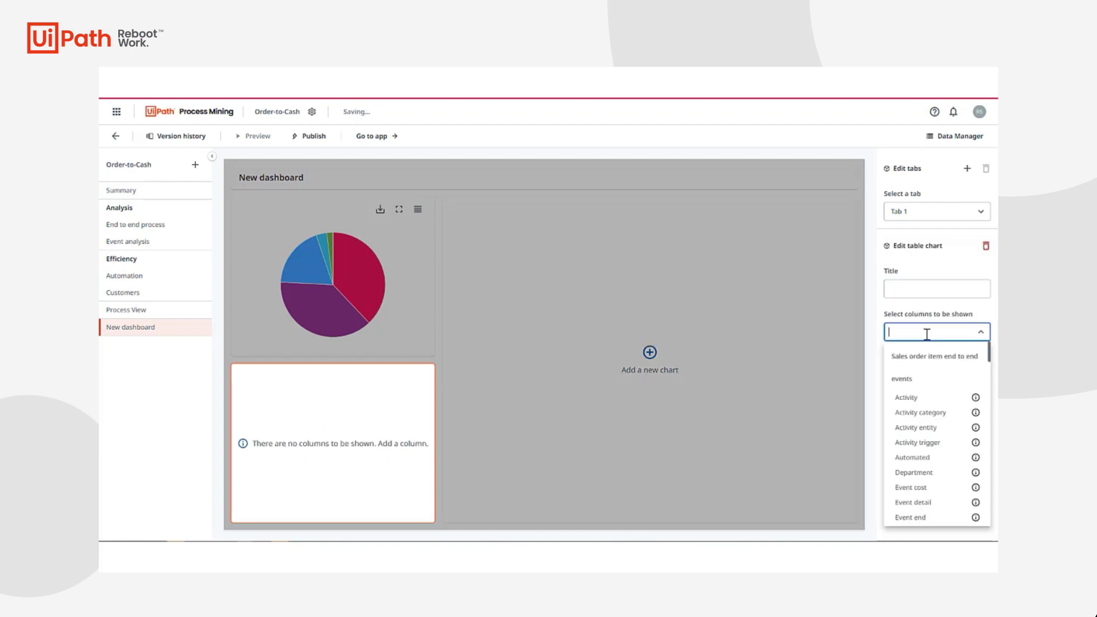
{"action": "left_click", "coordinate": [973, 396]}
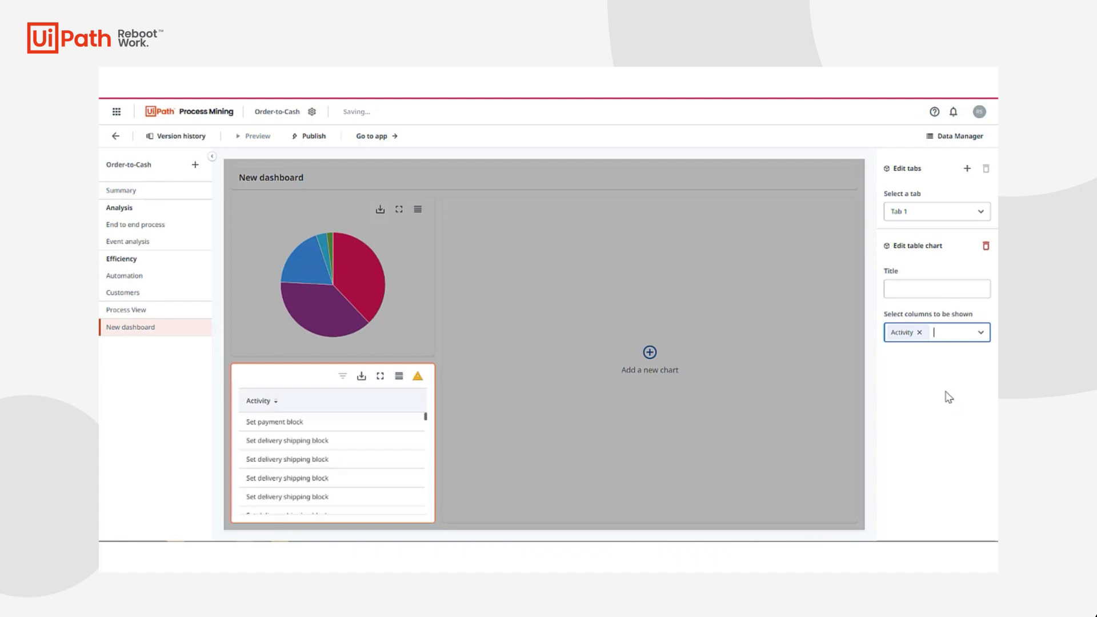
{"action": "type", "text": "ctivity Cus"}
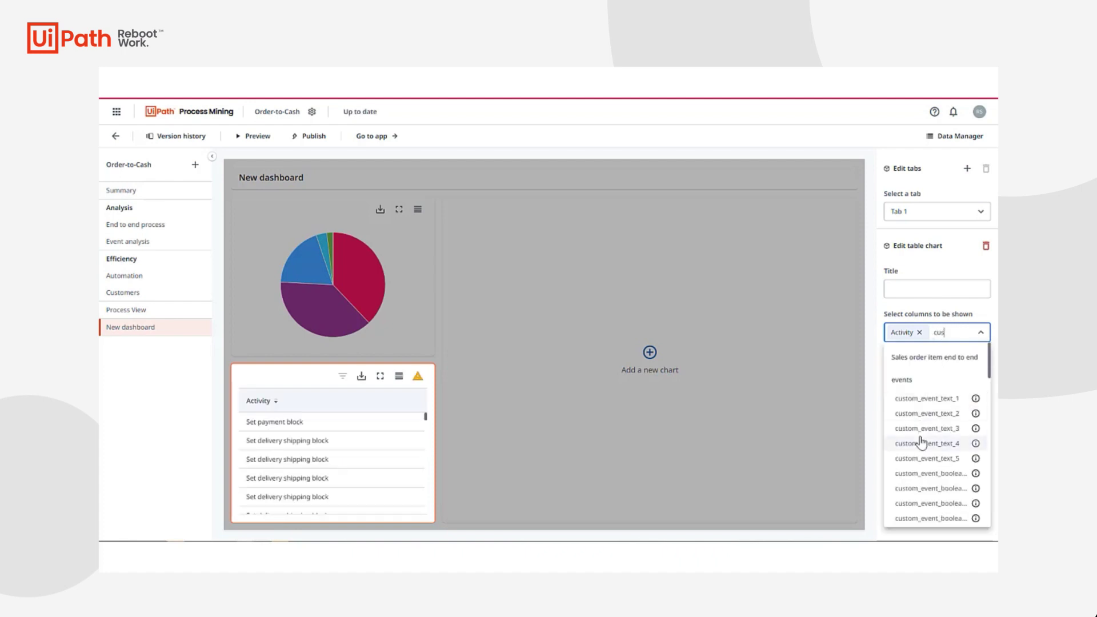
{"action": "type", "text": "tomer"}
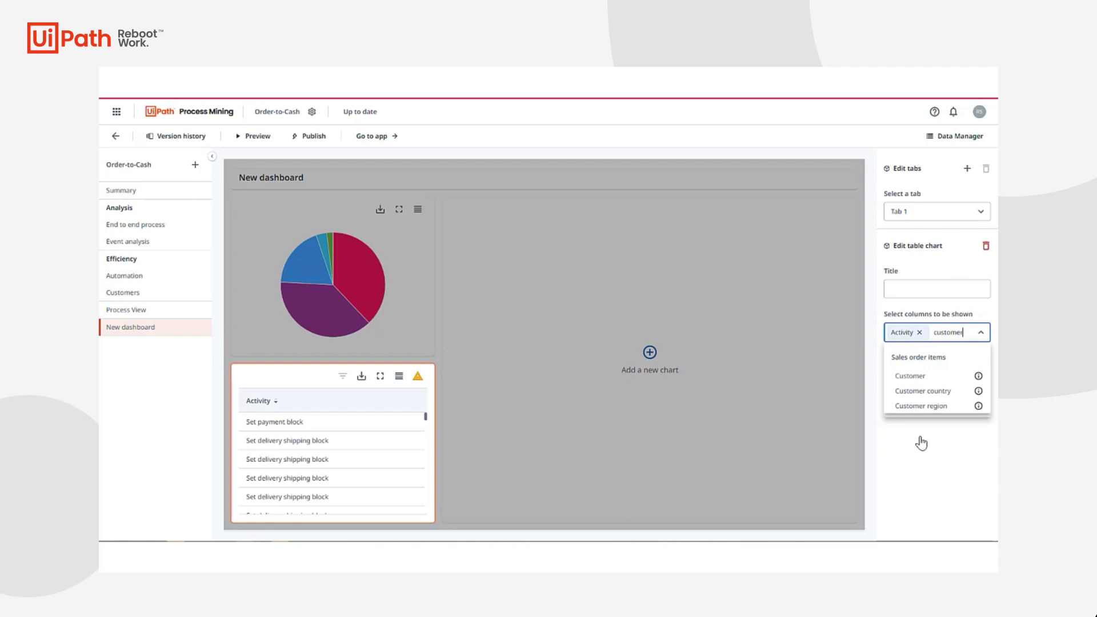
{"action": "left_click", "coordinate": [912, 376]}
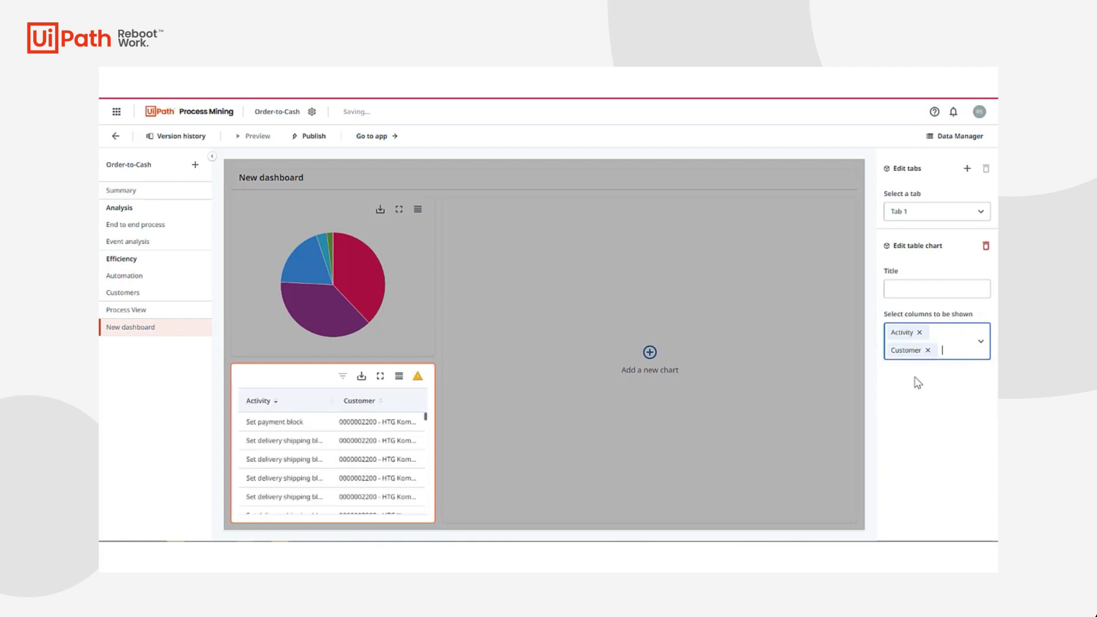
{"action": "type", "text": "eve"}
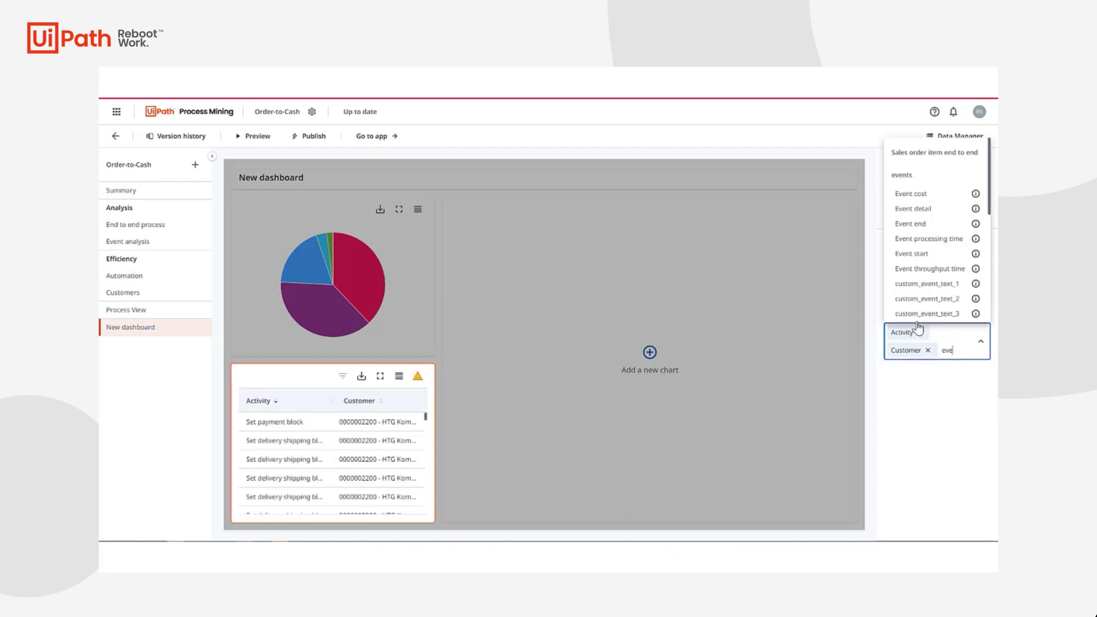
{"action": "left_click", "coordinate": [909, 239]}
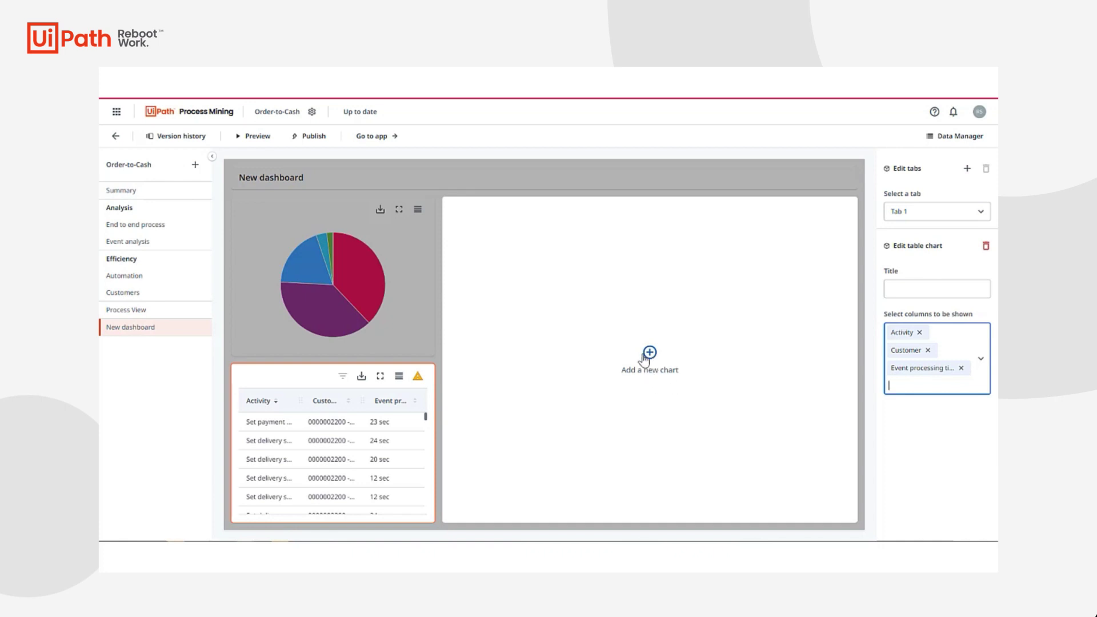
Make the large right panel a line chart of Avg. event throughput time over Event start
{"action": "left_click", "coordinate": [649, 357]}
{"action": "left_click", "coordinate": [962, 323]}
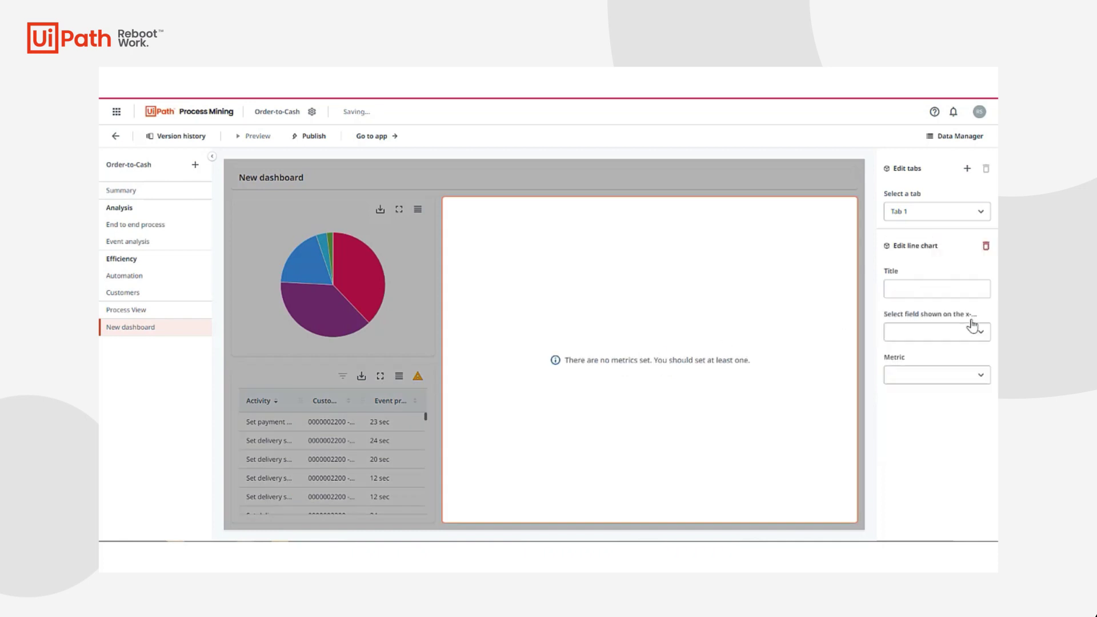
{"action": "left_click", "coordinate": [931, 333]}
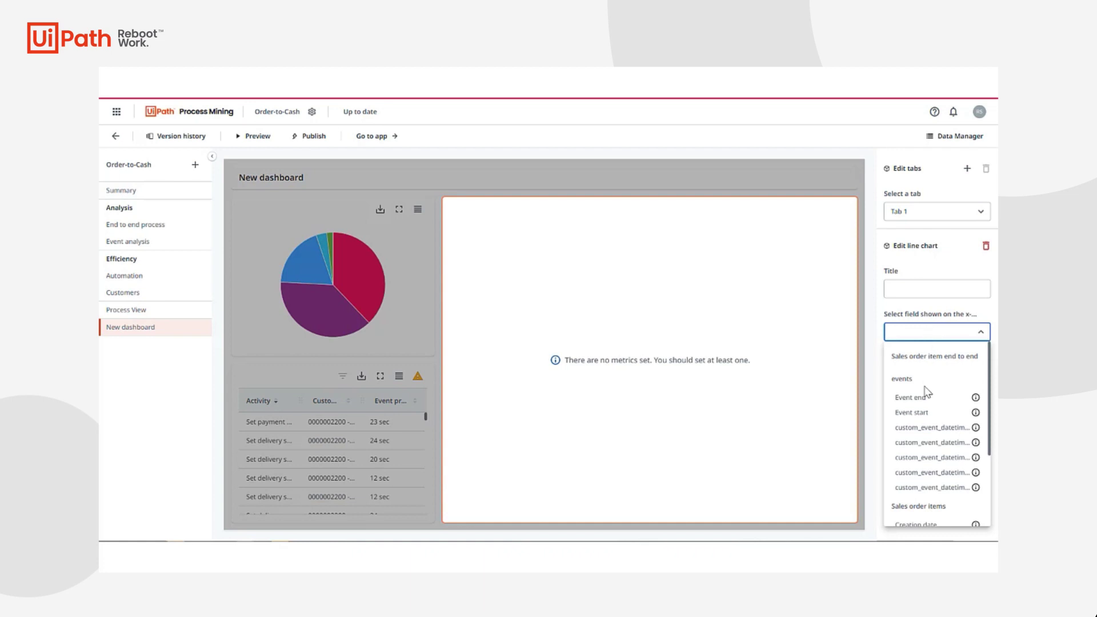
{"action": "left_click", "coordinate": [916, 413]}
{"action": "left_click", "coordinate": [925, 377]}
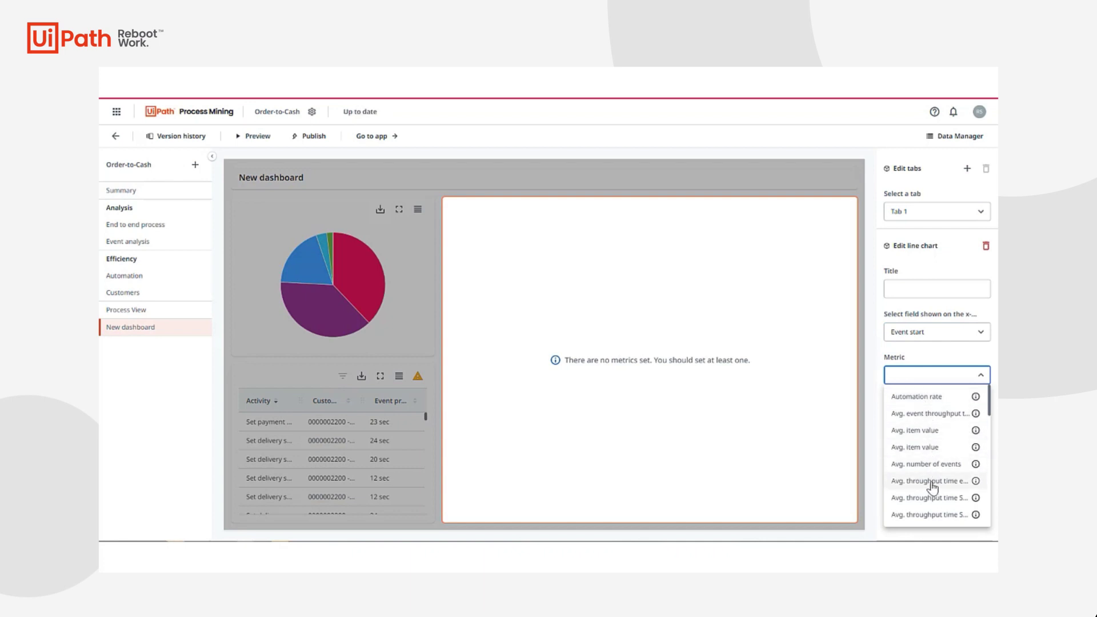
{"action": "left_click", "coordinate": [935, 420]}
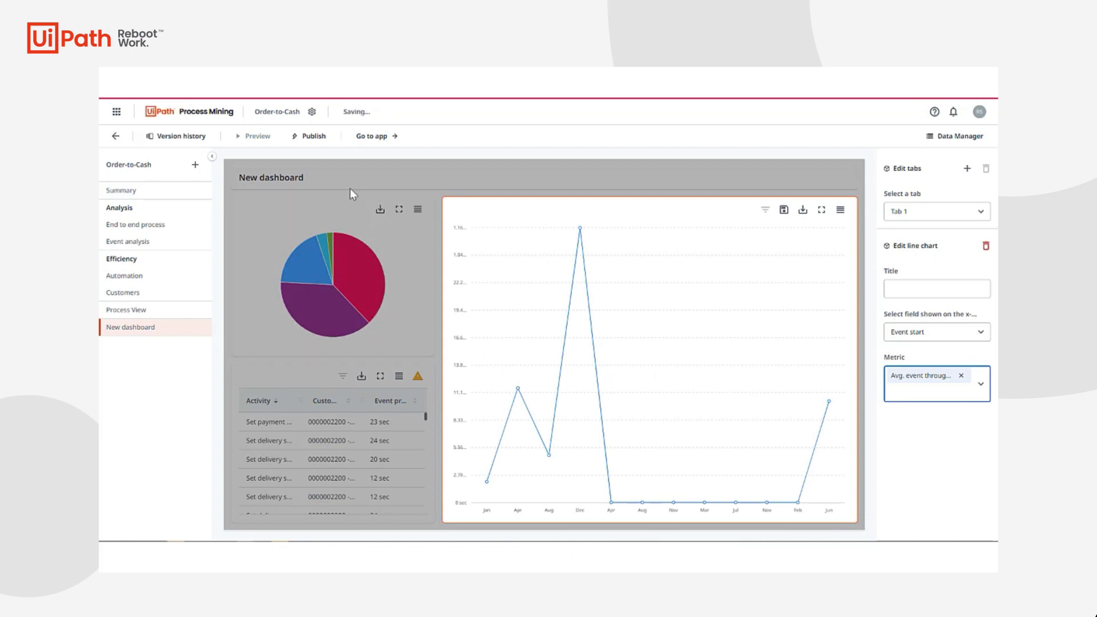
Publish Order-to-Cash, go to the app, and view its New dashboard page
{"action": "left_click", "coordinate": [314, 140]}
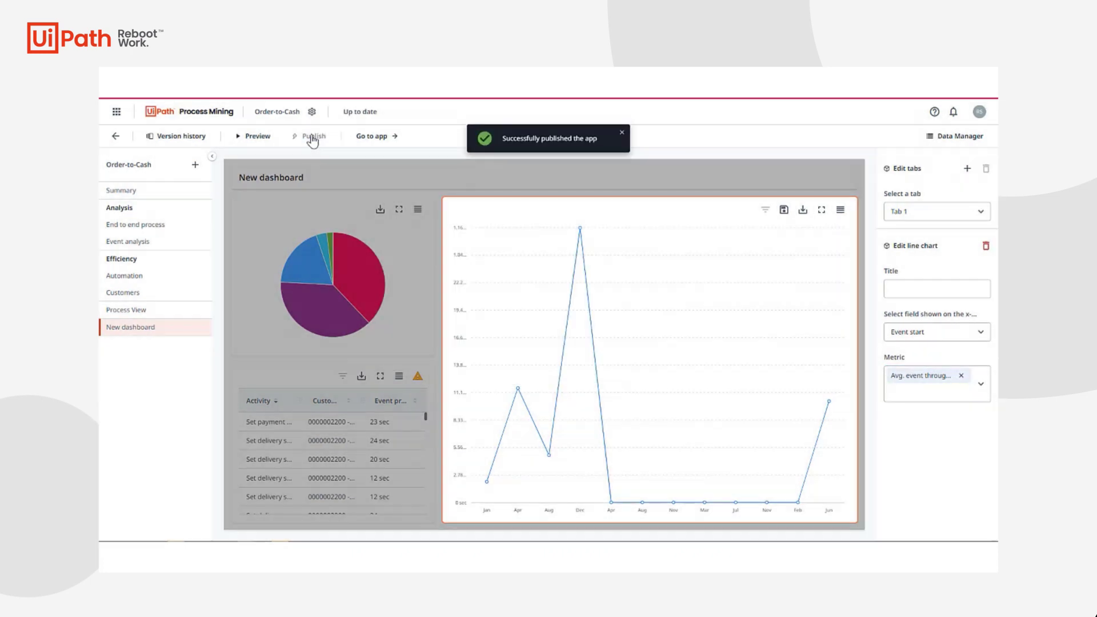
{"action": "left_click", "coordinate": [382, 138]}
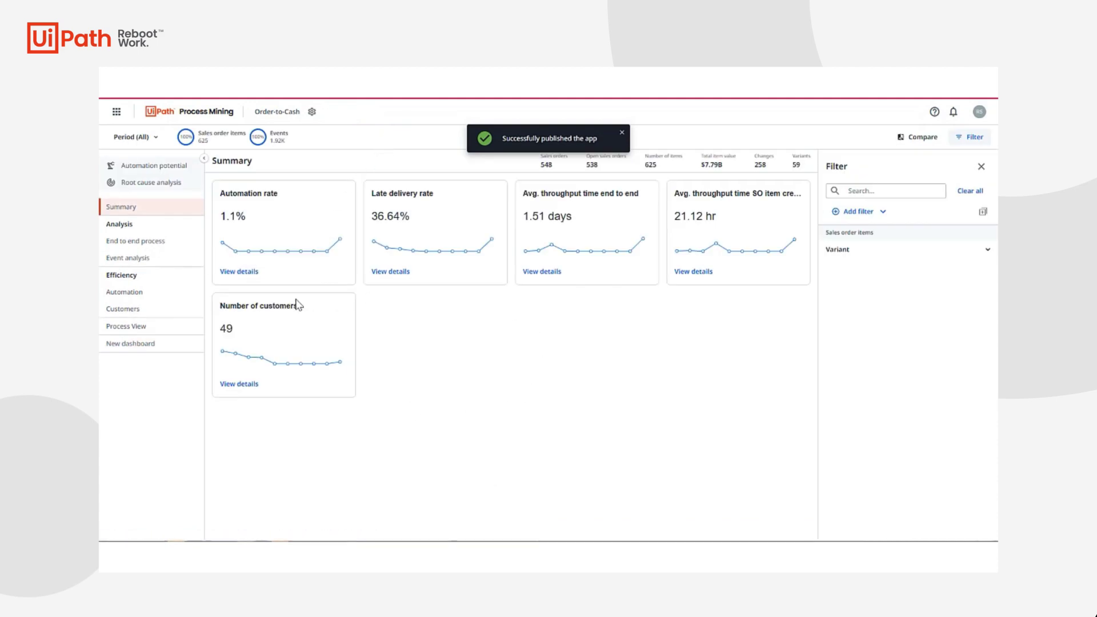
{"action": "left_click", "coordinate": [142, 347]}
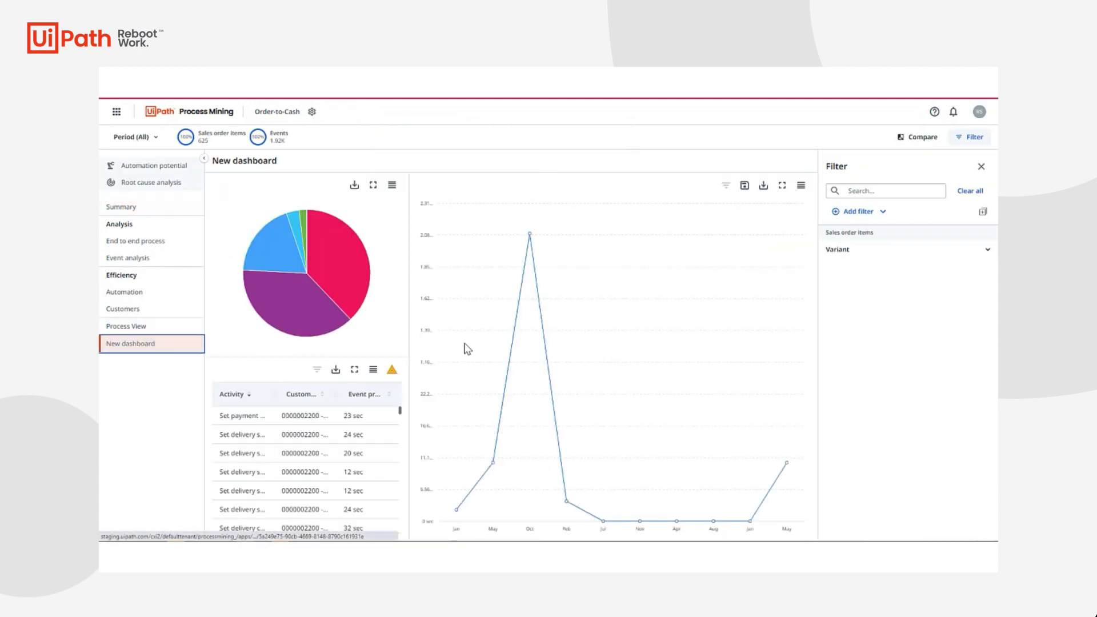